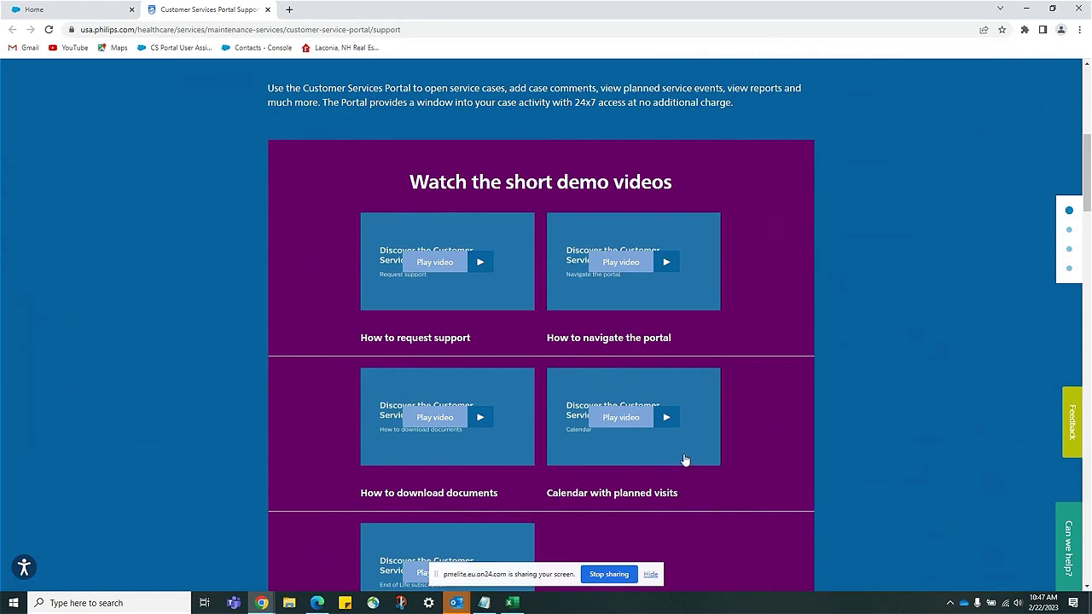
# Step: Review the support page's demo videos, user guide topics, mobile version section and frequently asked questions, and close the page
pyautogui.scroll(-2, 684, 460)
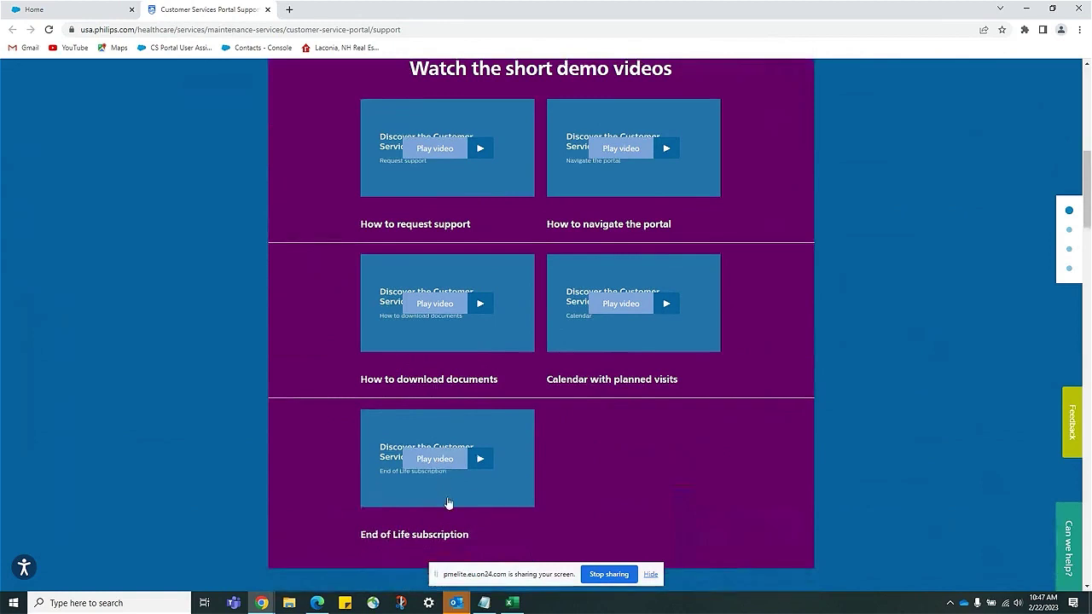
pyautogui.scroll(-5, 449, 503)
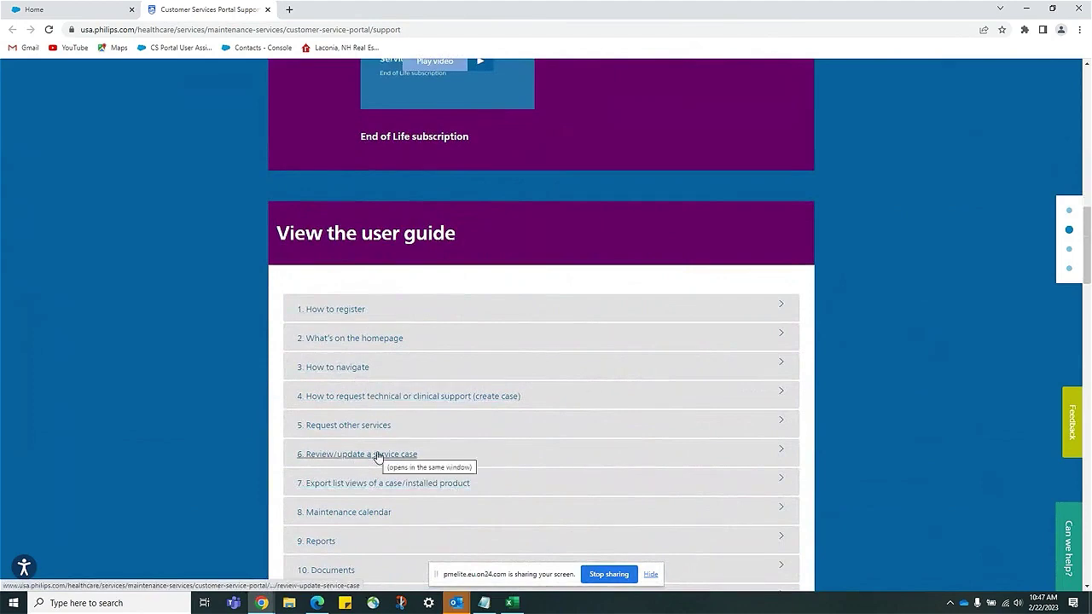
pyautogui.scroll(-1, 378, 455)
pyautogui.scroll(-6, 388, 452)
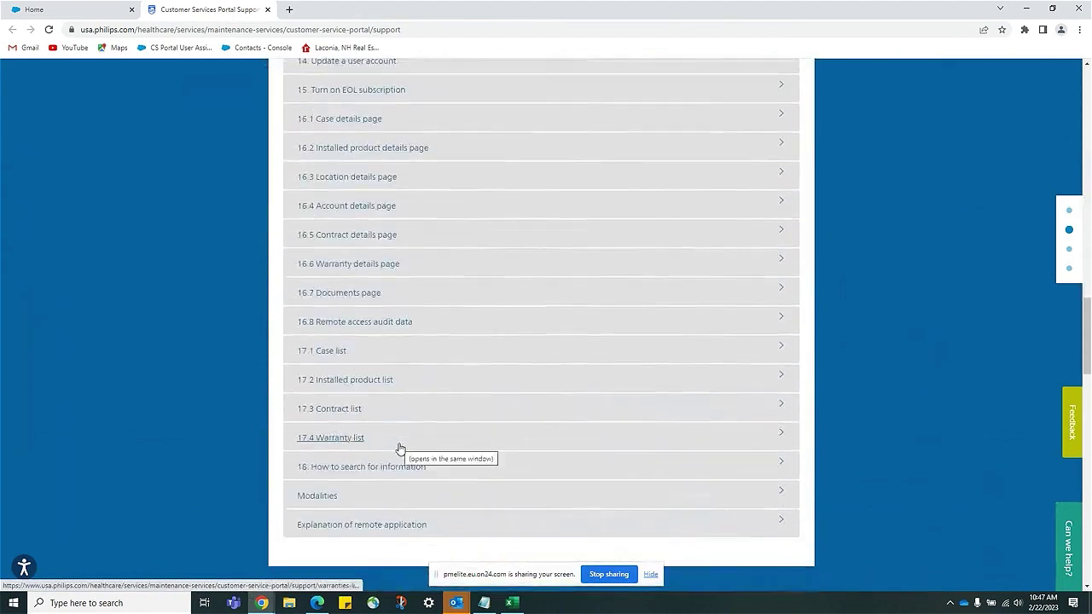
pyautogui.scroll(-3, 399, 448)
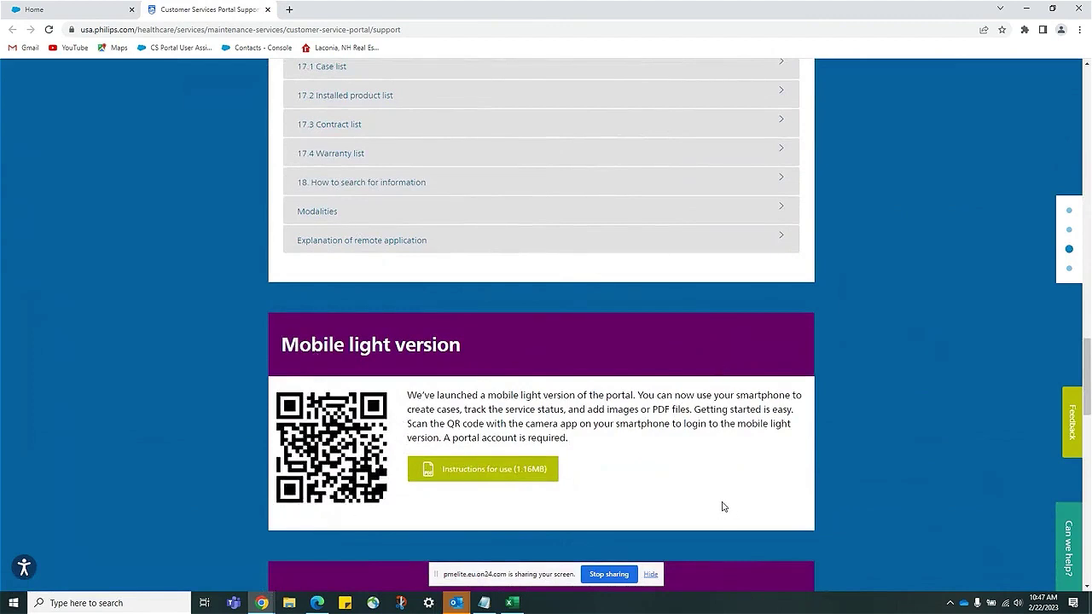
pyautogui.scroll(-6, 721, 507)
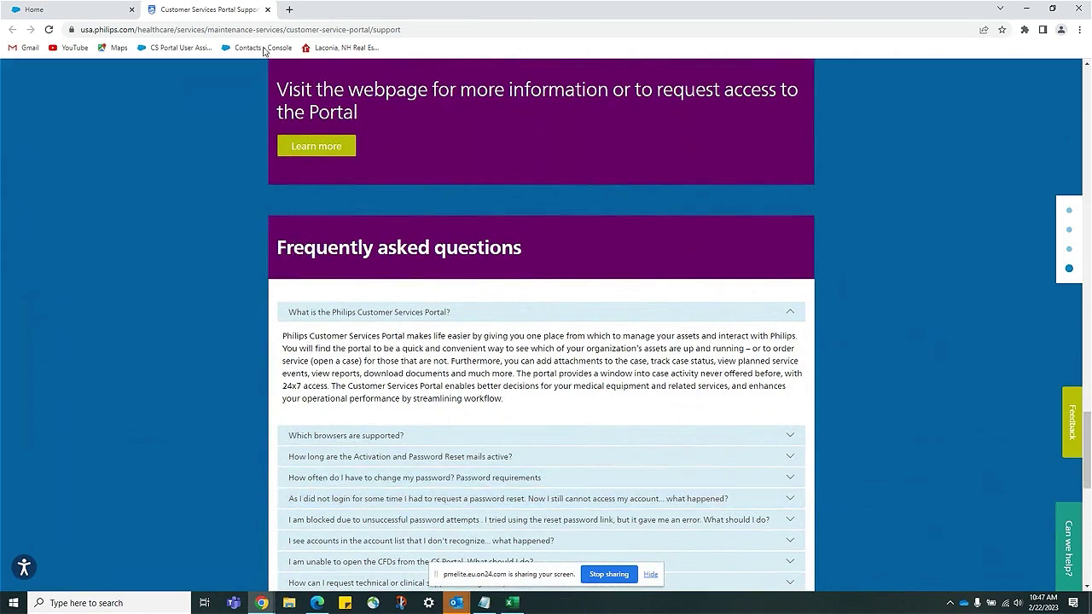
pyautogui.click(267, 9)
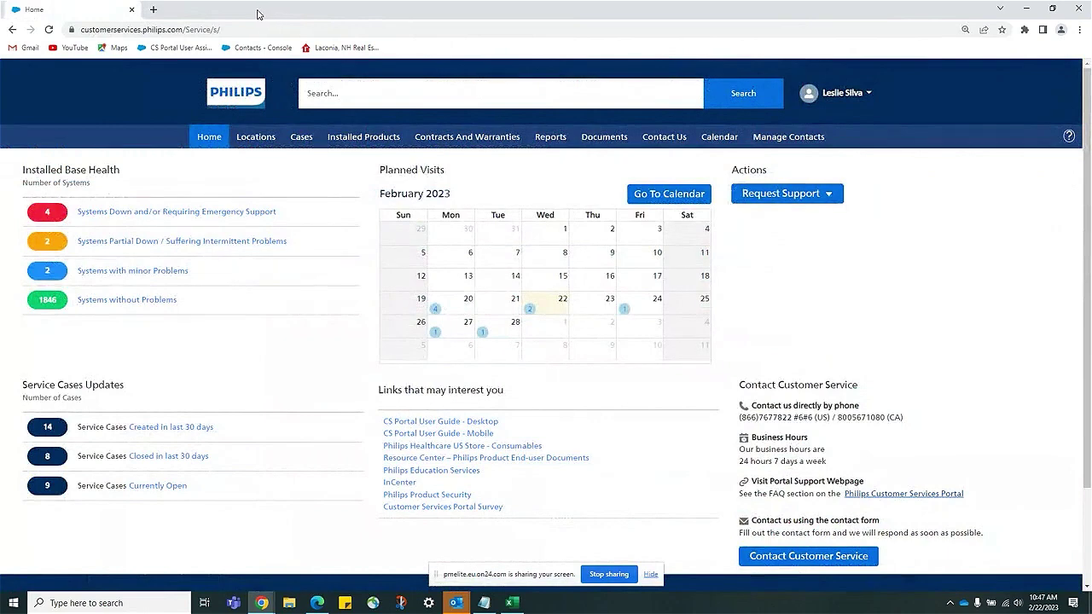
# Step: Open the Contact Customer Service form, look at its question and contact details pages, and cancel the form
pyautogui.click(798, 557)
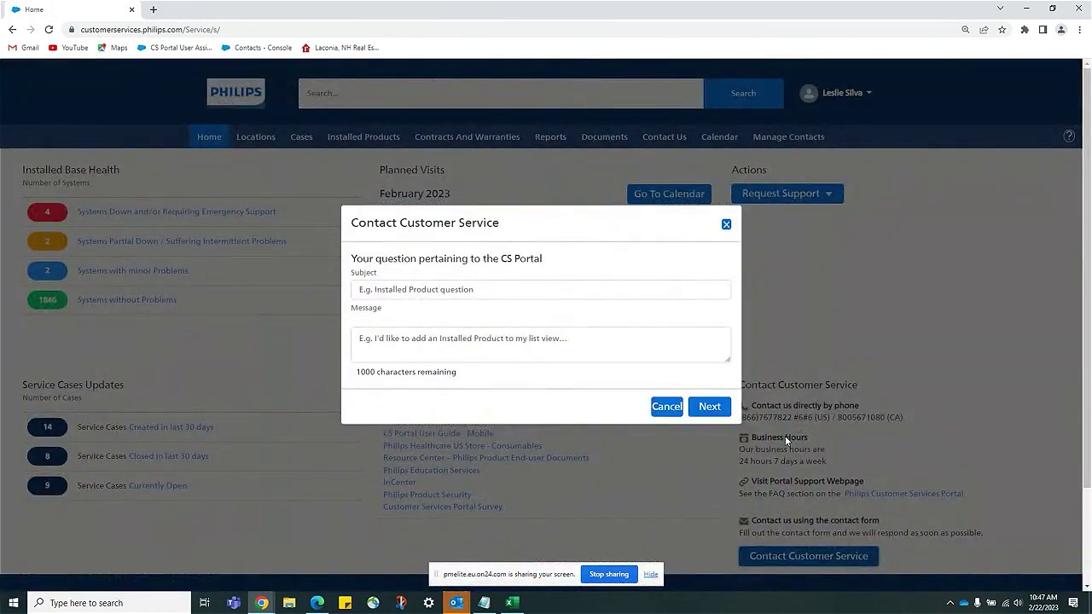
pyautogui.click(403, 295)
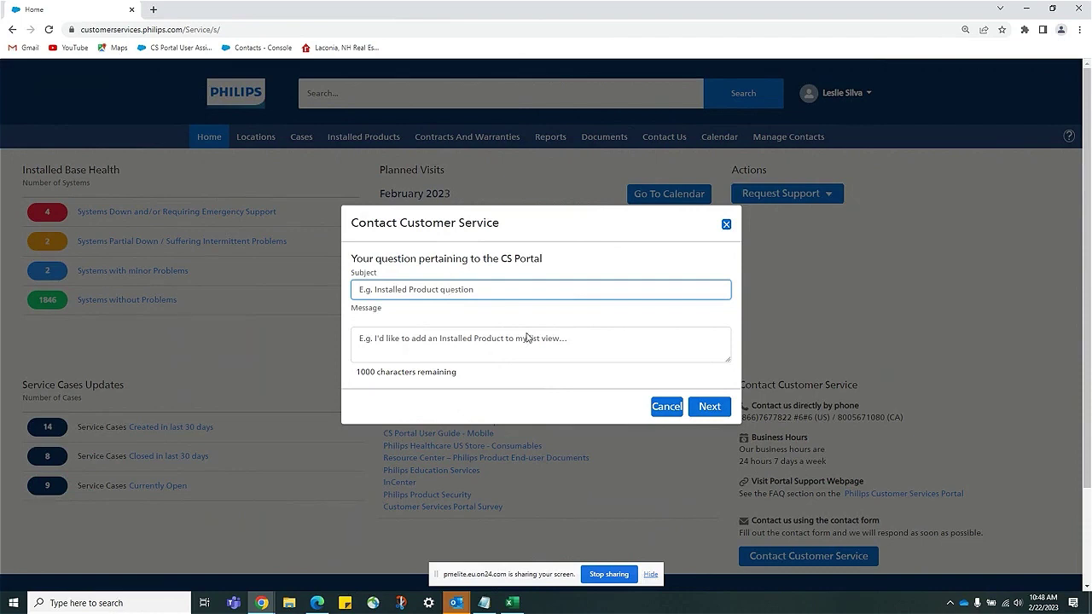
pyautogui.click(708, 406)
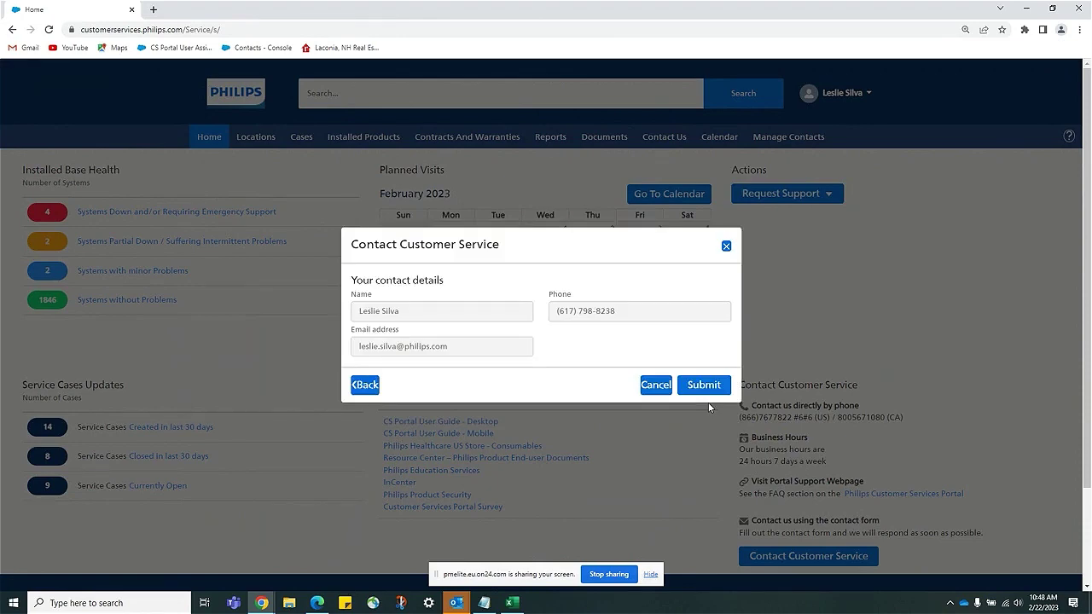
pyautogui.click(655, 385)
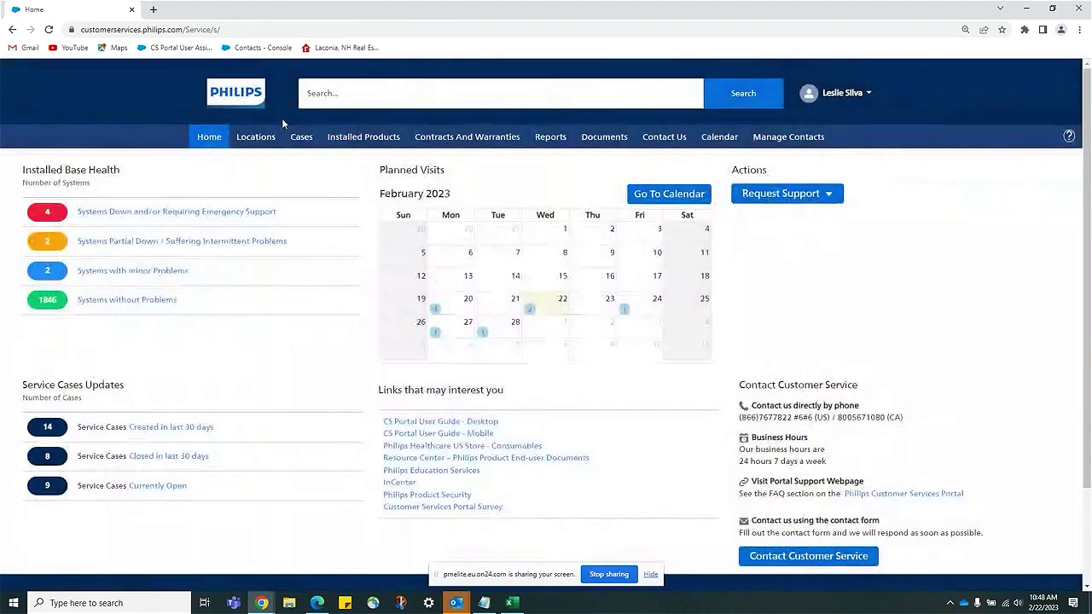
# Step: Open the portal's case list and remove its Status filter
pyautogui.click(300, 137)
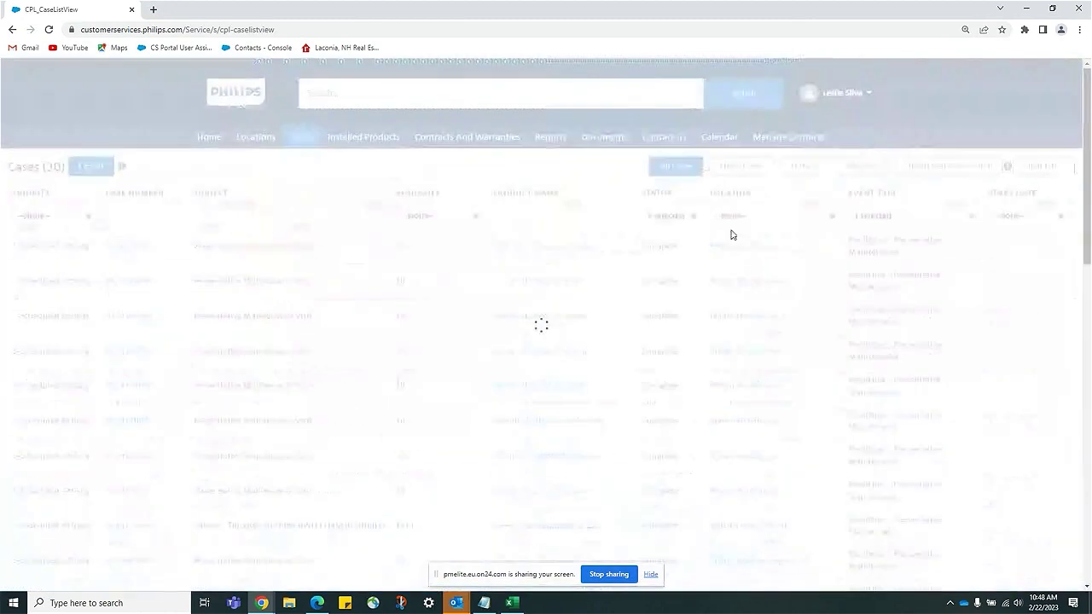
pyautogui.click(673, 216)
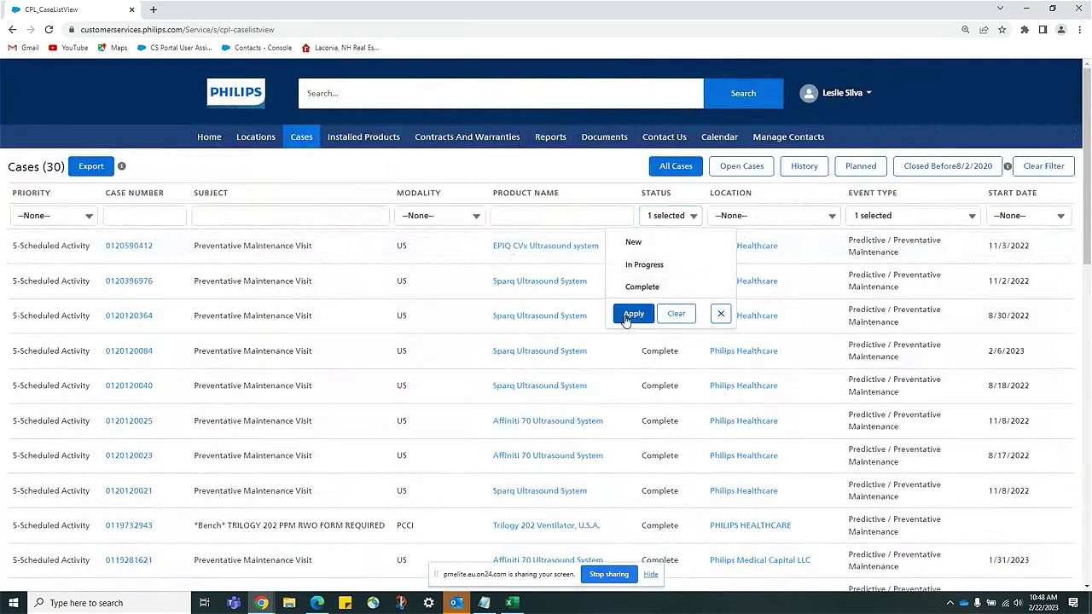
pyautogui.click(633, 314)
# Step: Clear the Event Type filter so the case list covers all event types
pyautogui.click(951, 215)
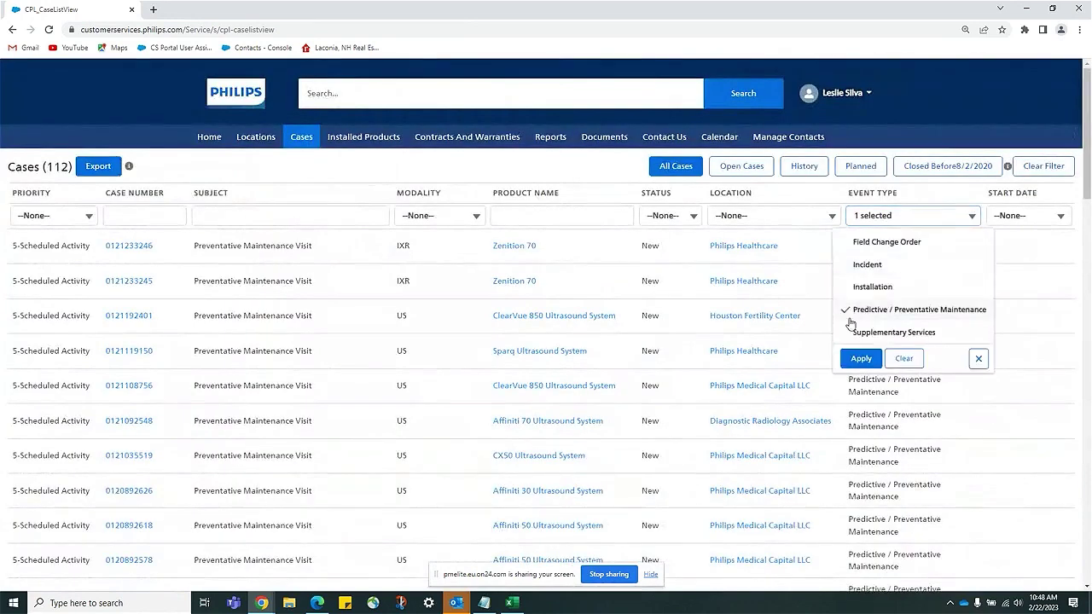
pyautogui.click(852, 332)
pyautogui.click(858, 358)
pyautogui.click(912, 215)
pyautogui.click(853, 331)
pyautogui.click(857, 358)
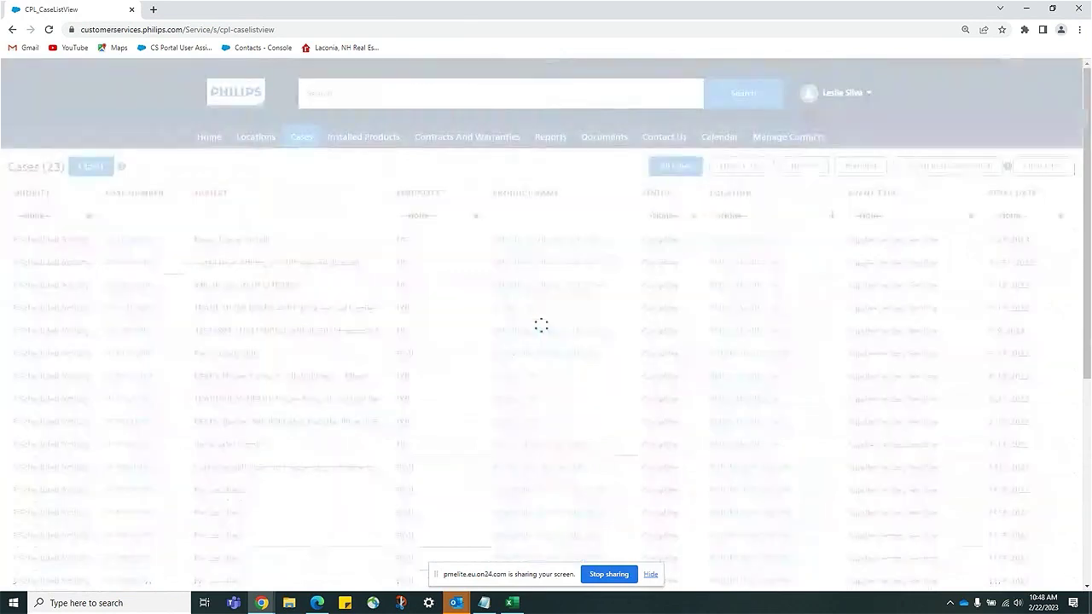
# Step: Filter the case list to Status Complete and Event Type Predictive / Preventative Maintenance
pyautogui.click(88, 216)
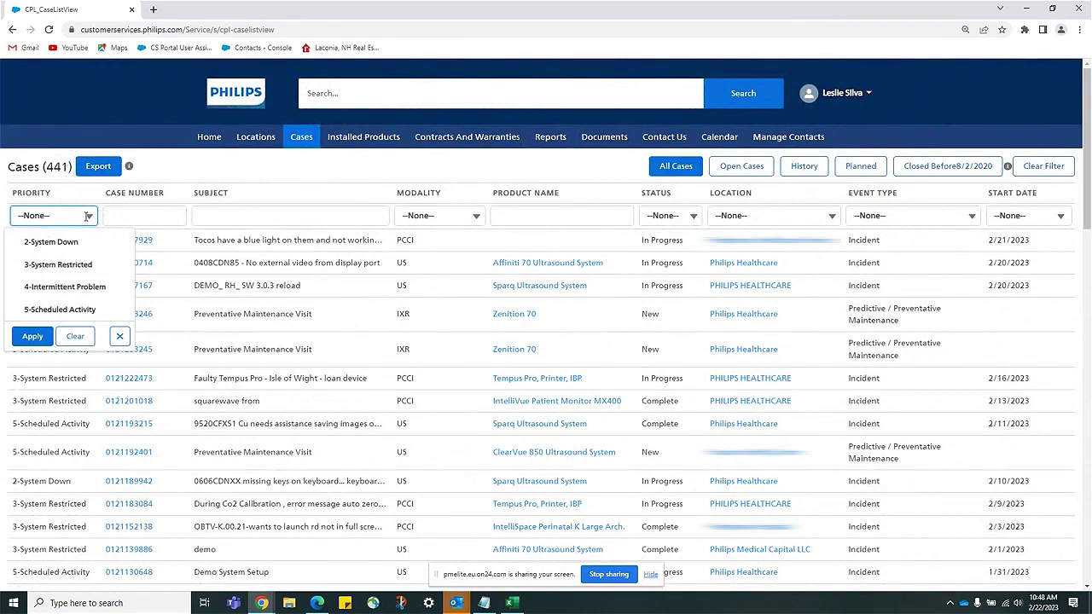
pyautogui.click(119, 336)
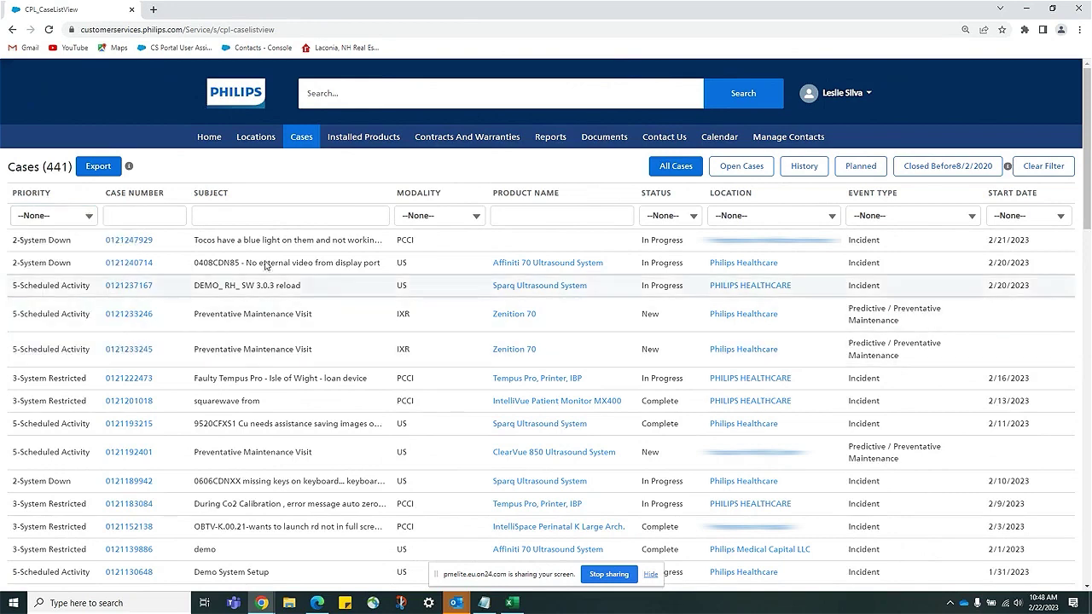
pyautogui.click(692, 214)
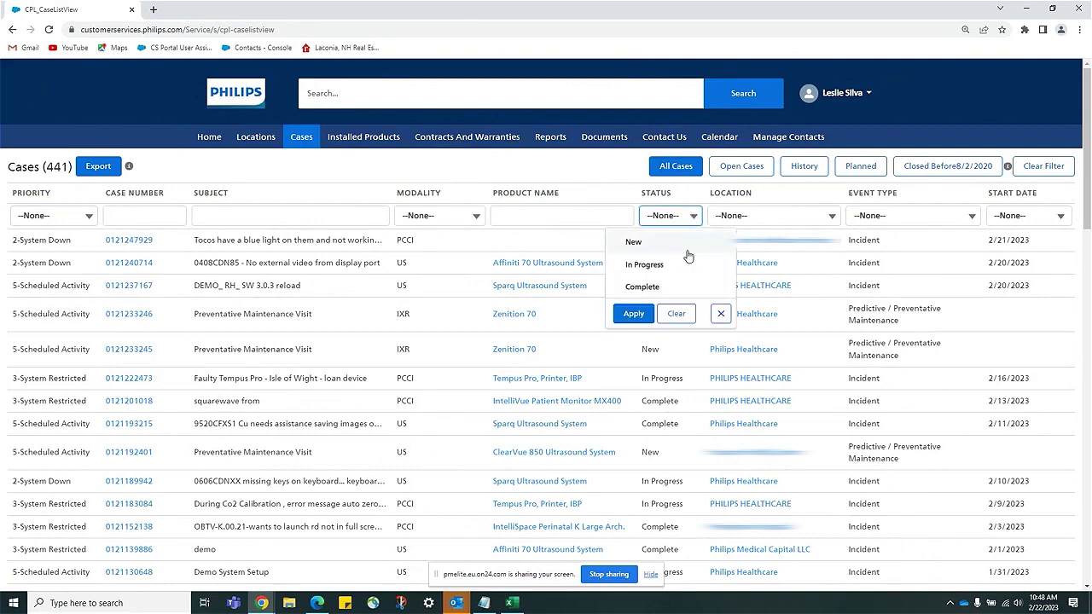
pyautogui.click(644, 287)
pyautogui.click(633, 314)
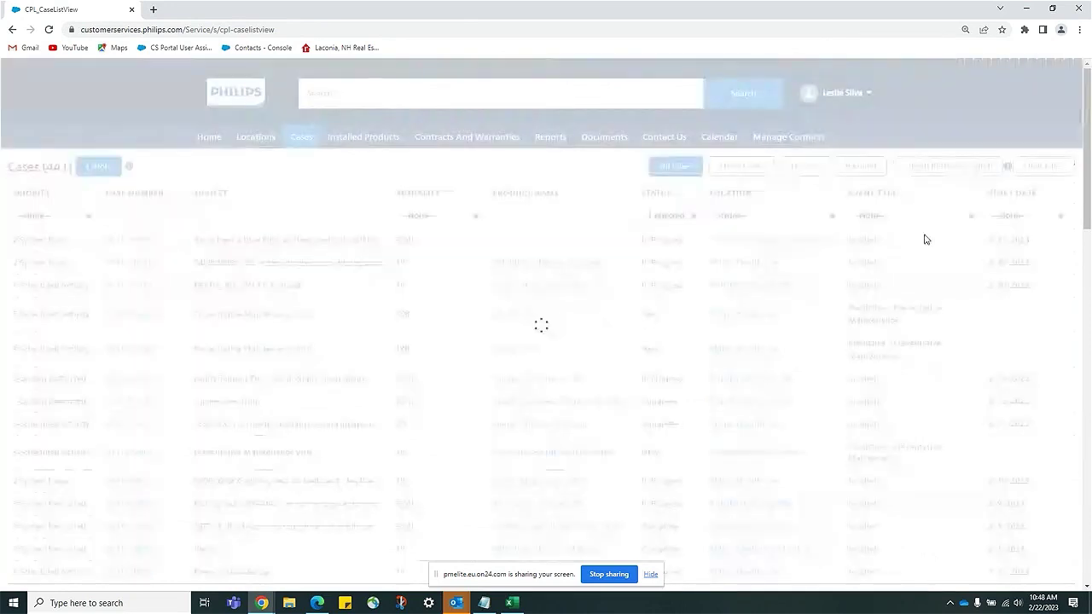
pyautogui.click(967, 216)
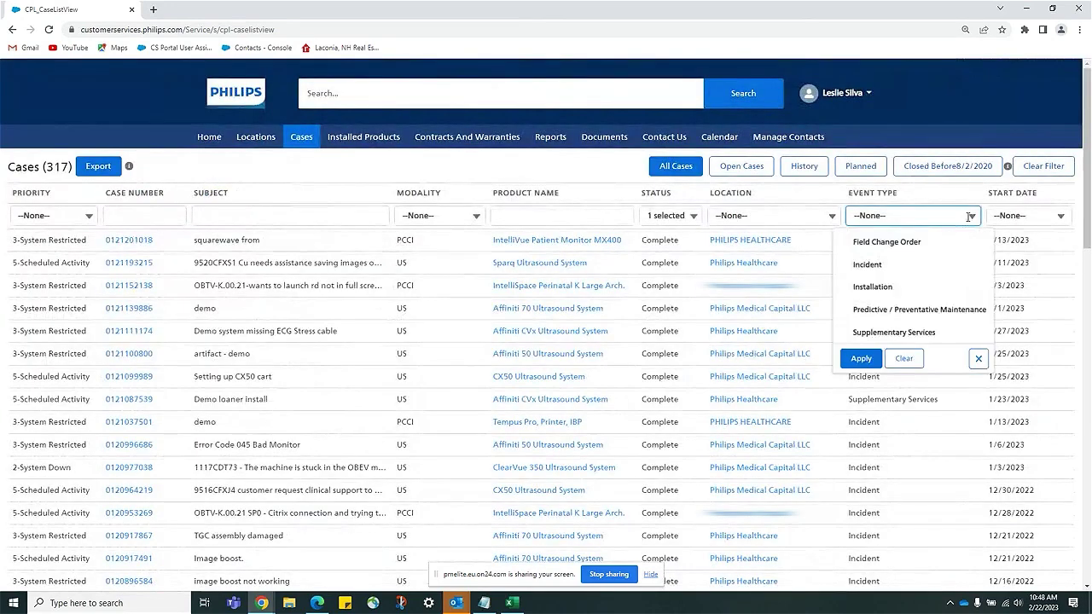
pyautogui.click(877, 312)
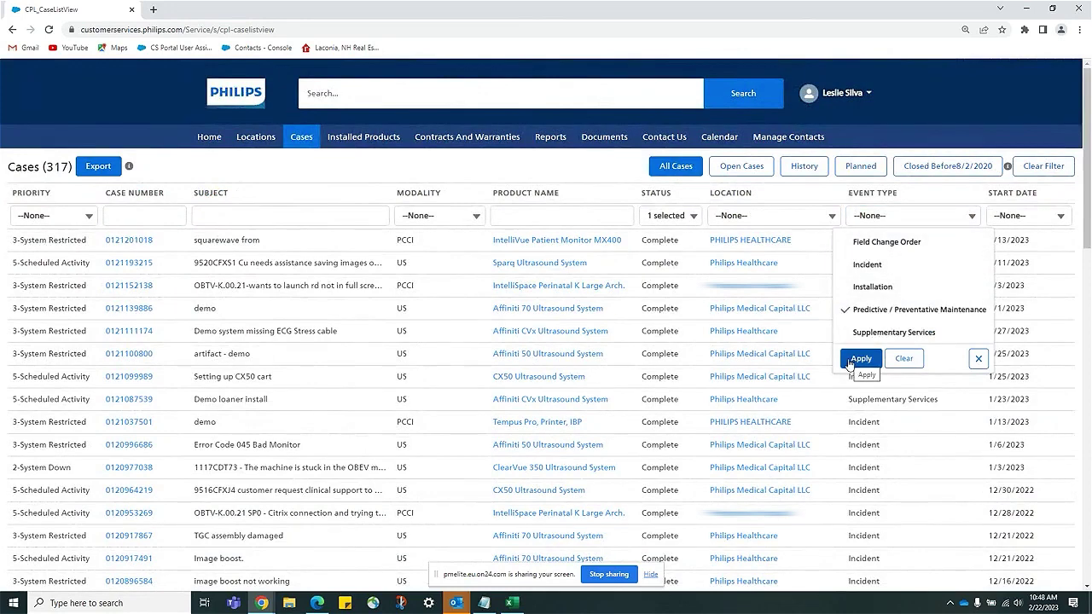
pyautogui.click(857, 359)
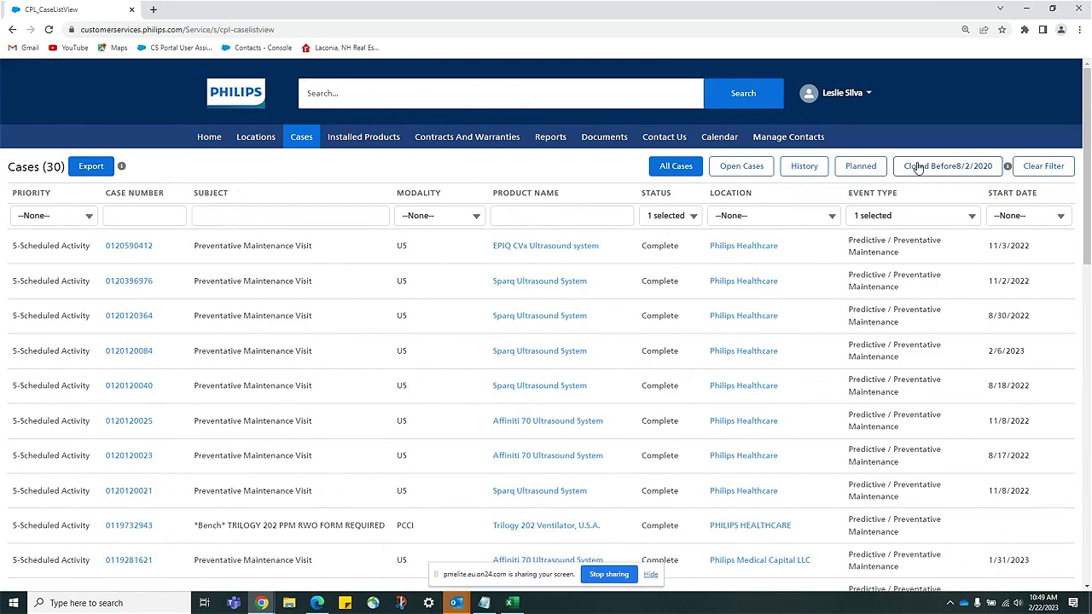
# Step: Open the first listed case, for the EPIQ CVx Ultrasound system, and download all of its documents
pyautogui.click(128, 247)
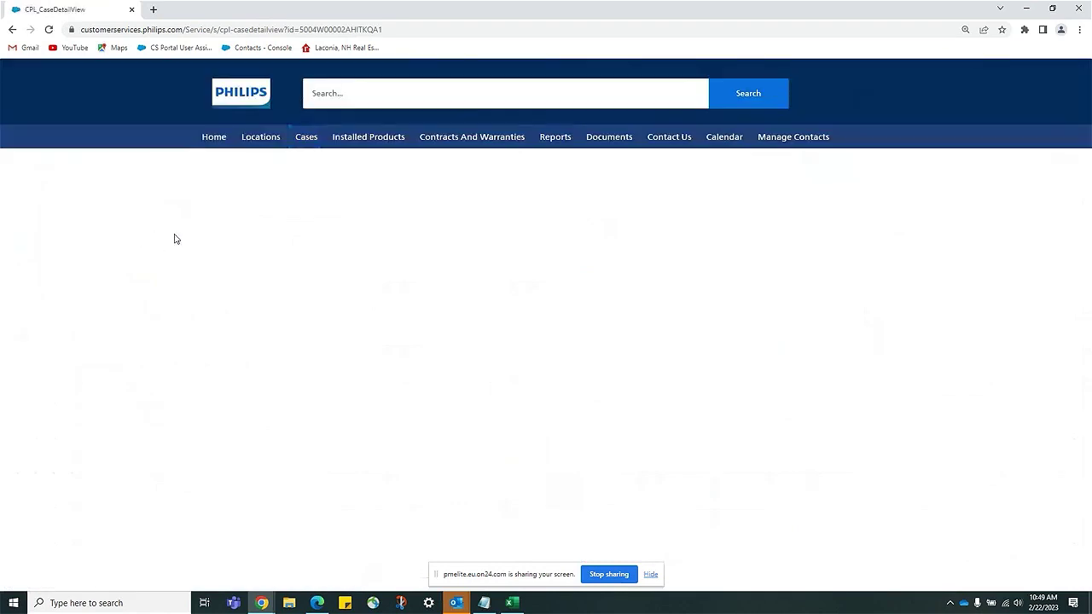
pyautogui.scroll(-1, 175, 248)
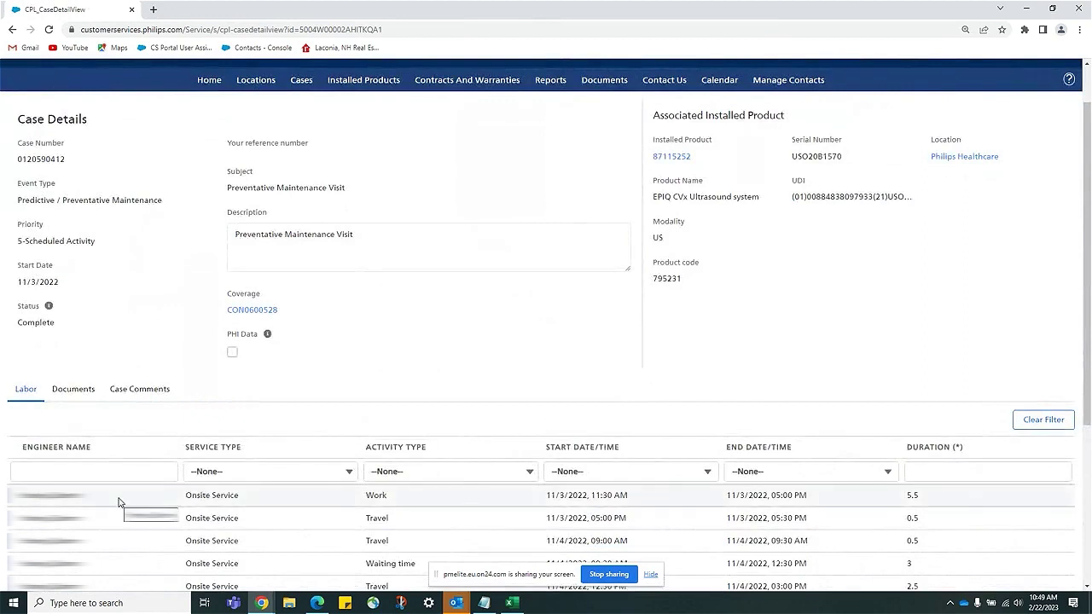
pyautogui.click(74, 391)
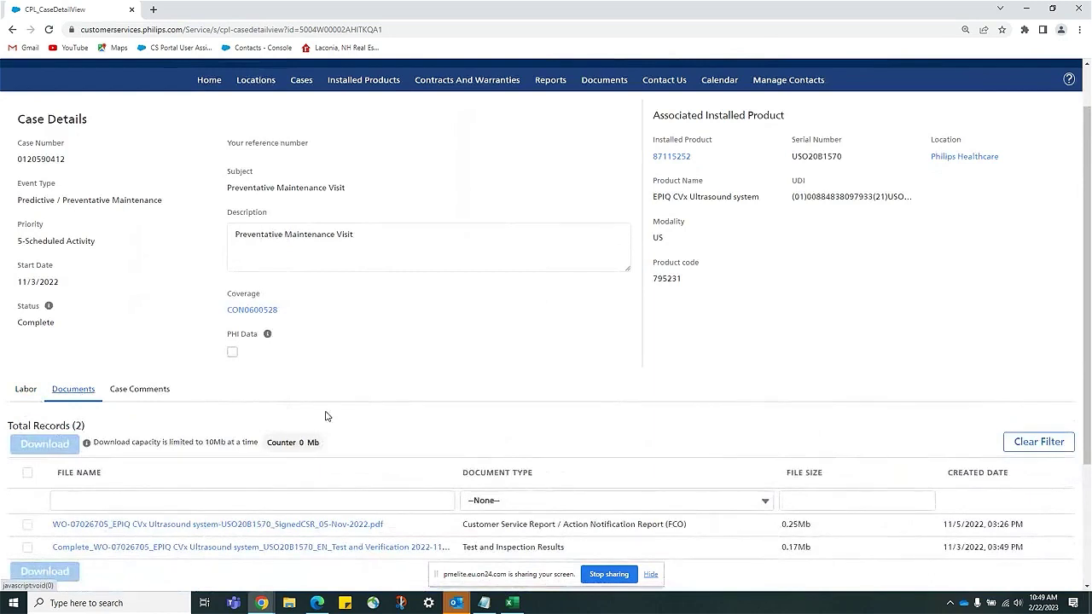
pyautogui.scroll(-1, 325, 415)
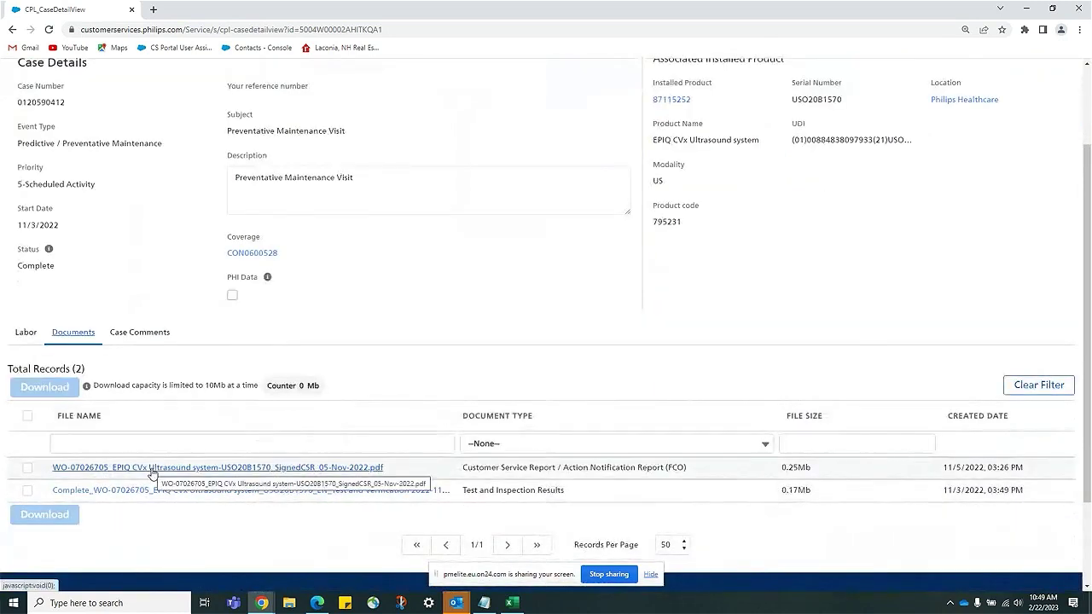
pyautogui.click(27, 418)
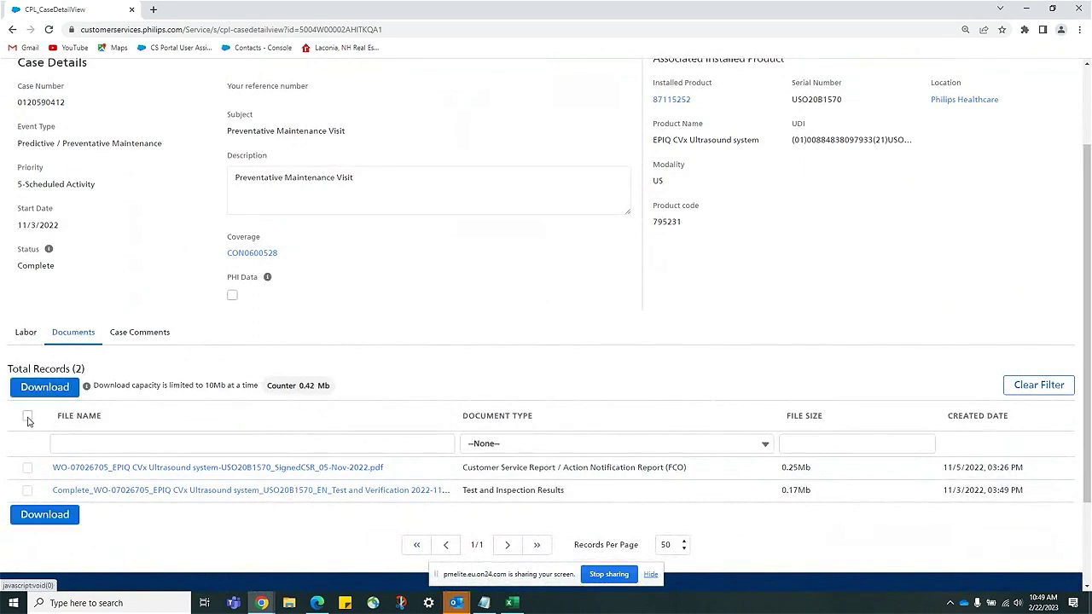
pyautogui.click(42, 518)
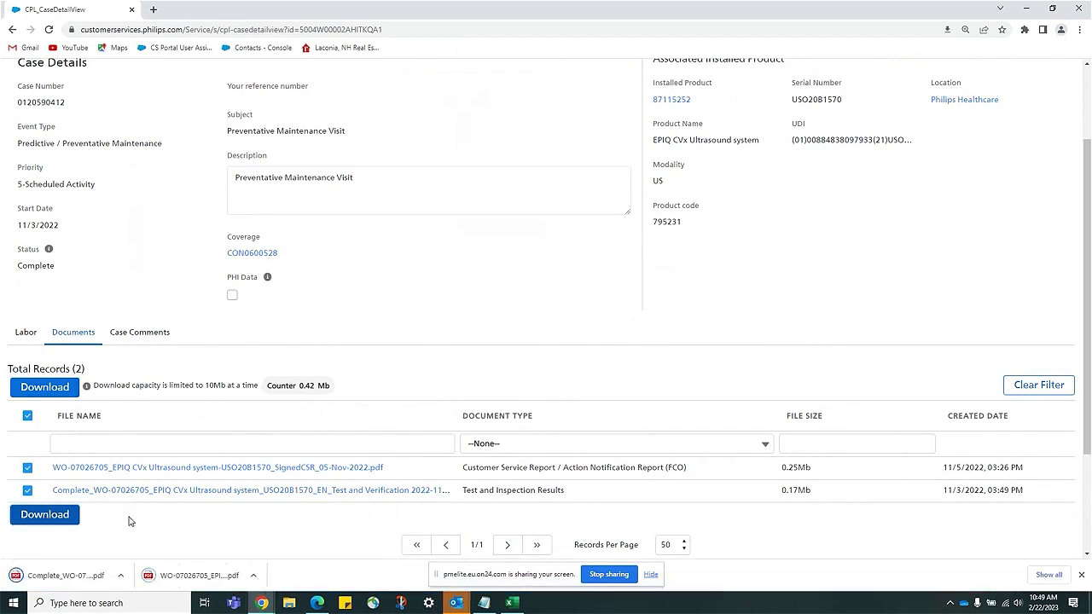
# Step: Show the downloaded test and verification PDF in the Downloads folder, and close the folder window
pyautogui.click(120, 580)
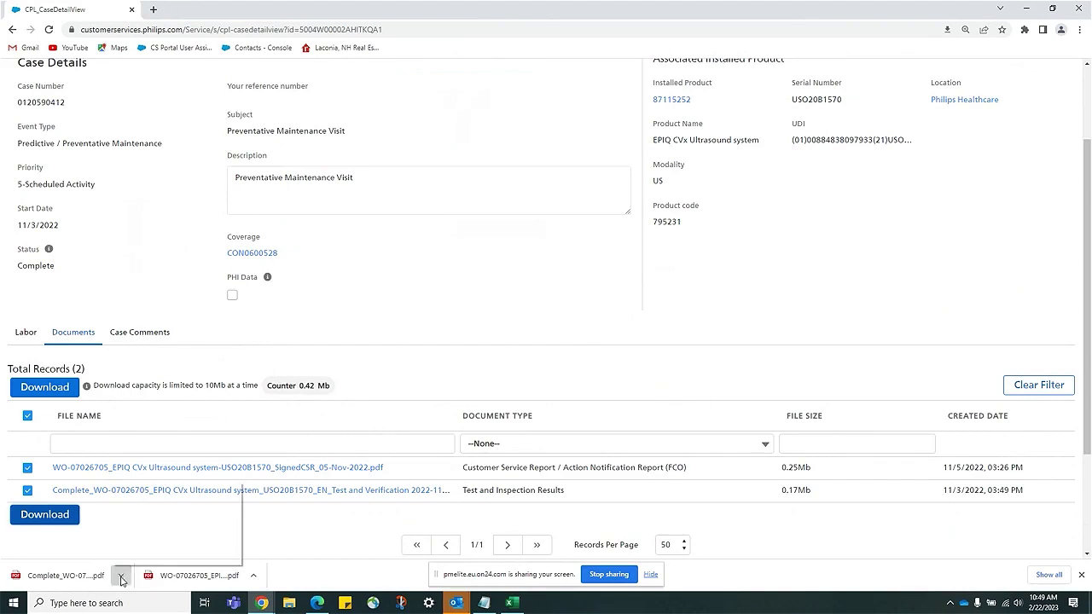
pyautogui.click(156, 544)
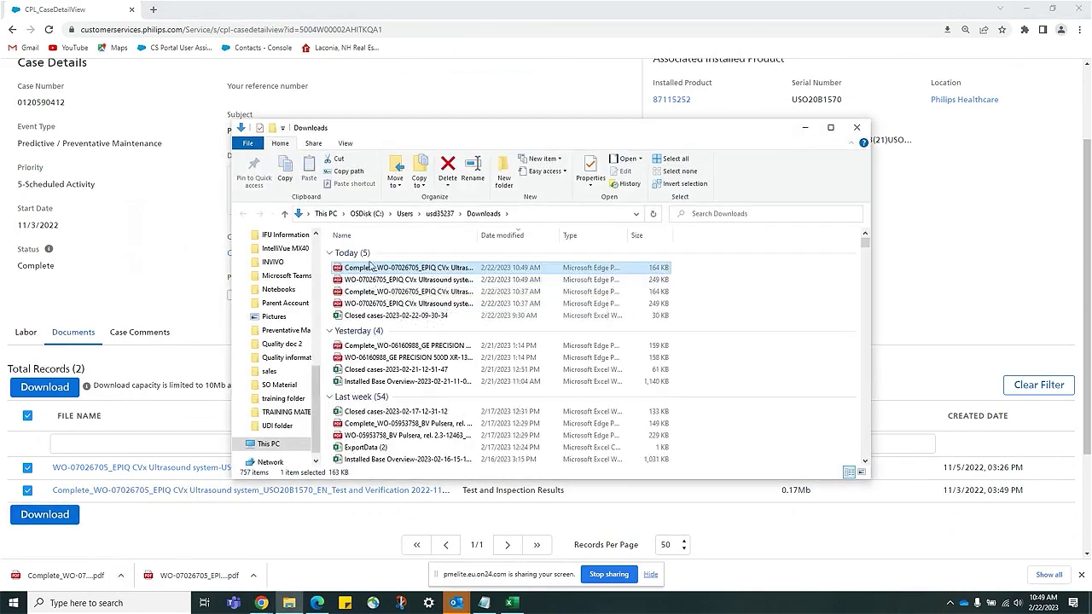
pyautogui.click(857, 128)
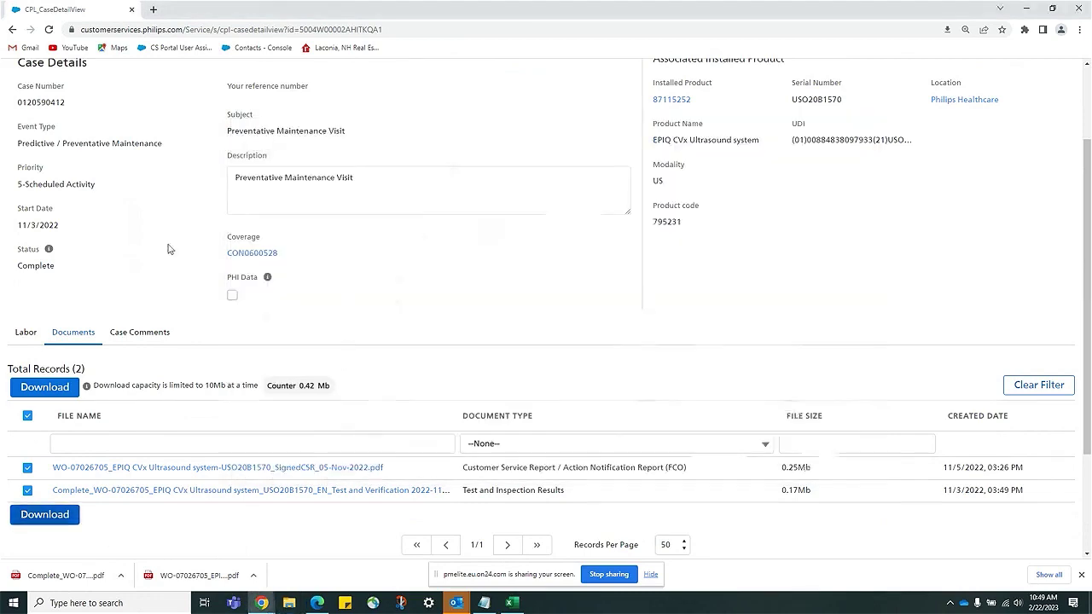
# Step: View the case comments and open the details page of the case's associated installed product
pyautogui.click(138, 333)
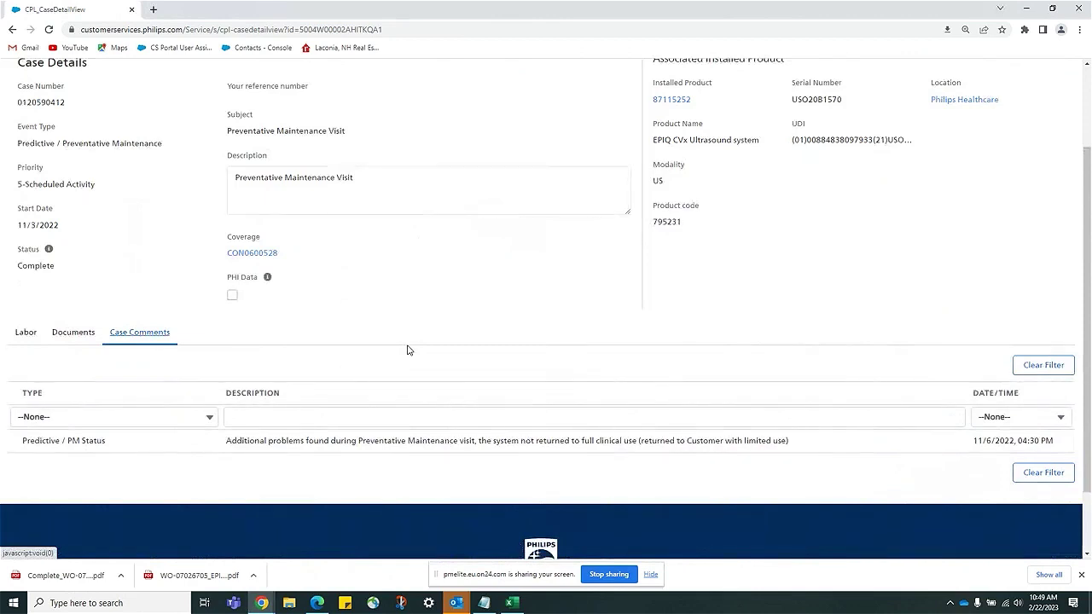
pyautogui.scroll(3, 407, 350)
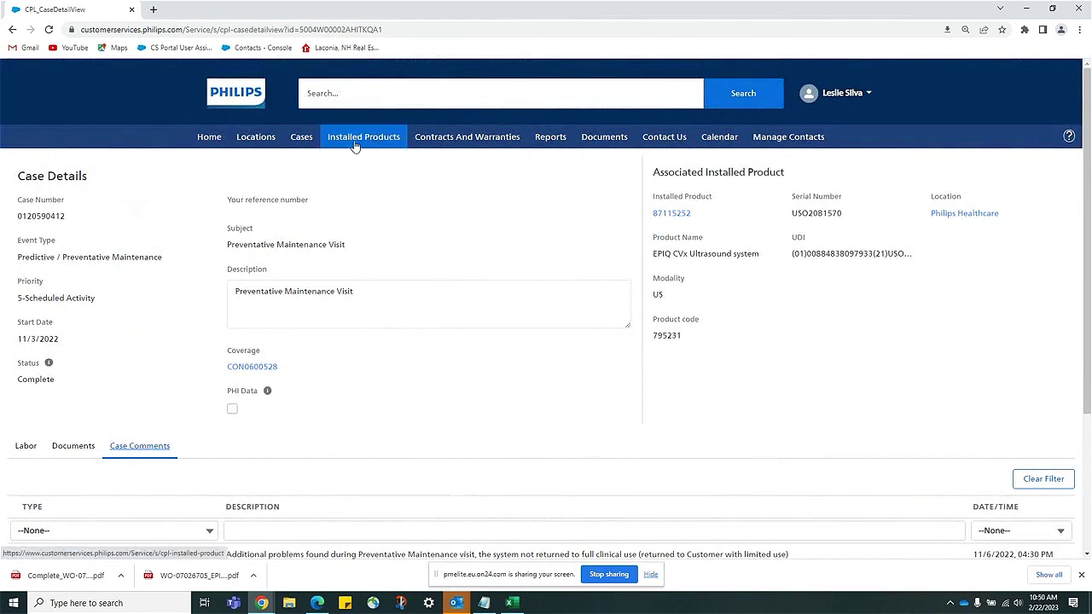
pyautogui.click(675, 215)
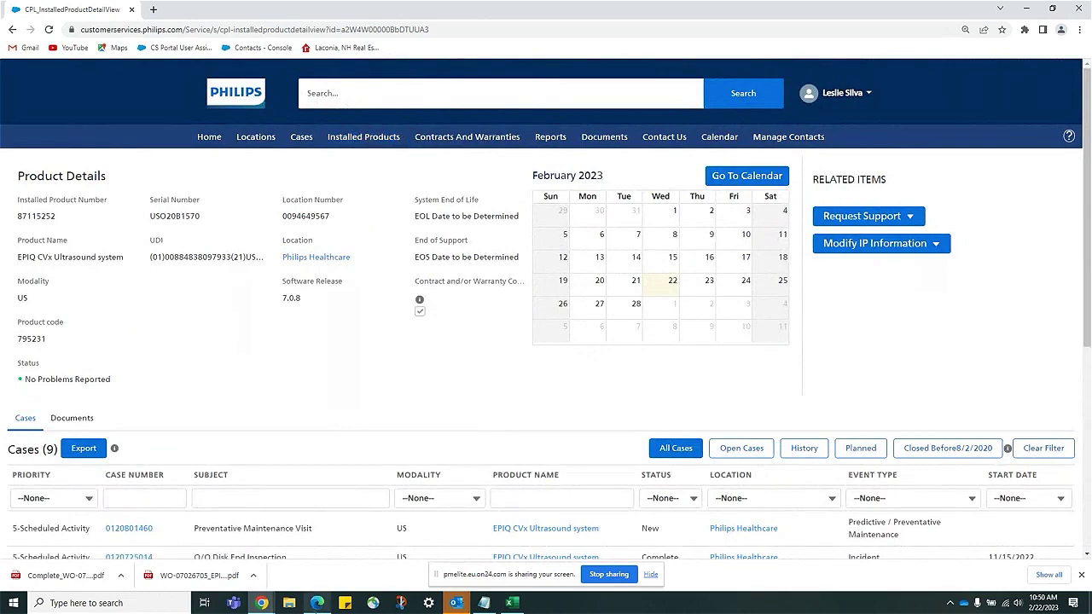
# Step: Switch to the technical support request in Microsoft Edge, answer No to the patient-harm question, and set the priority to 3-System Restricted
pyautogui.click(316, 602)
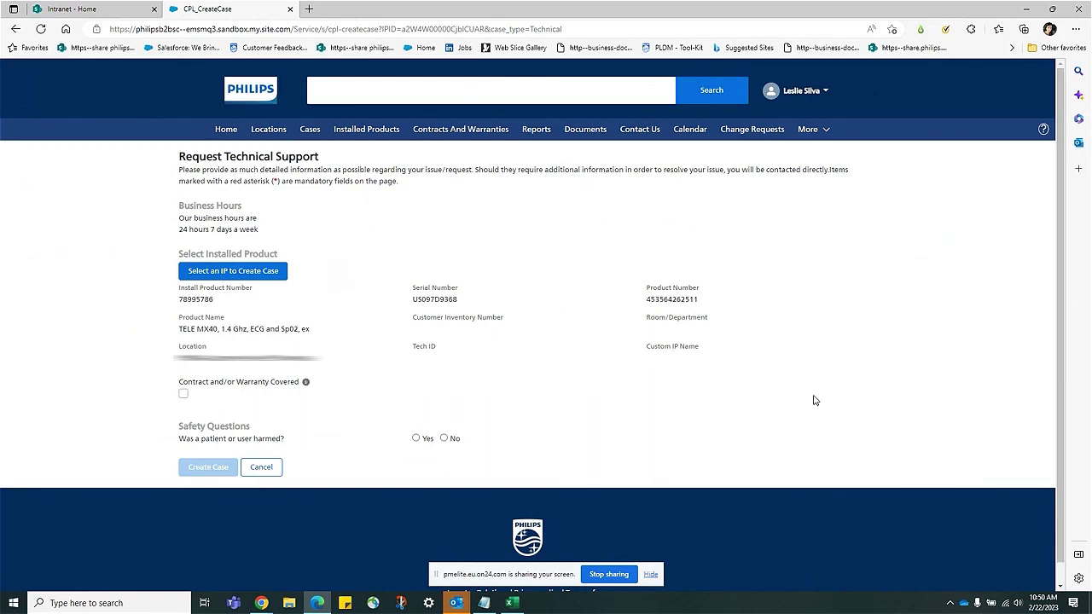
pyautogui.click(444, 440)
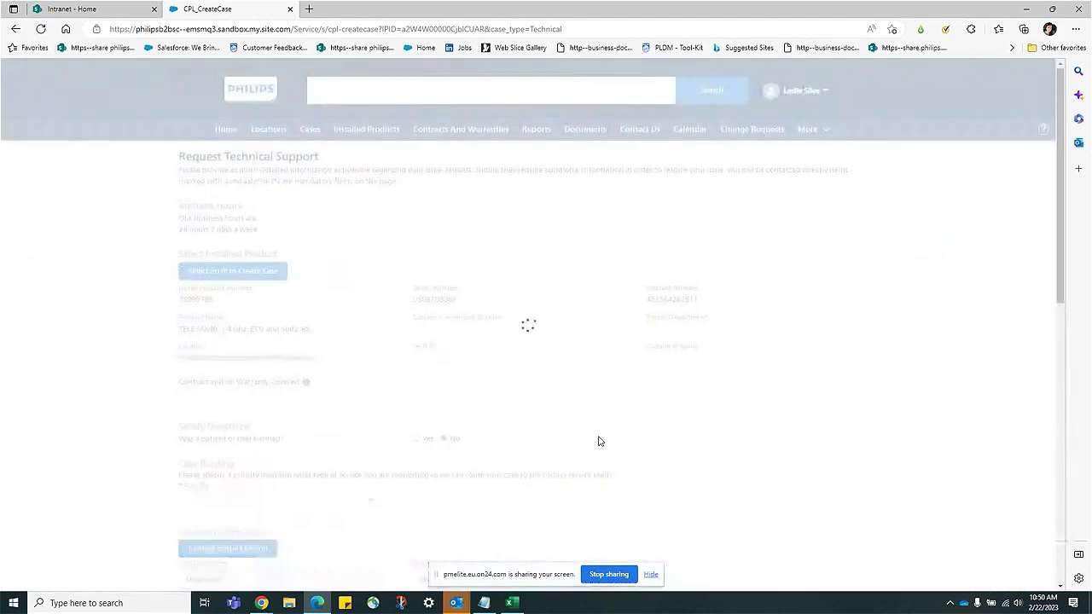
pyautogui.scroll(-1, 599, 444)
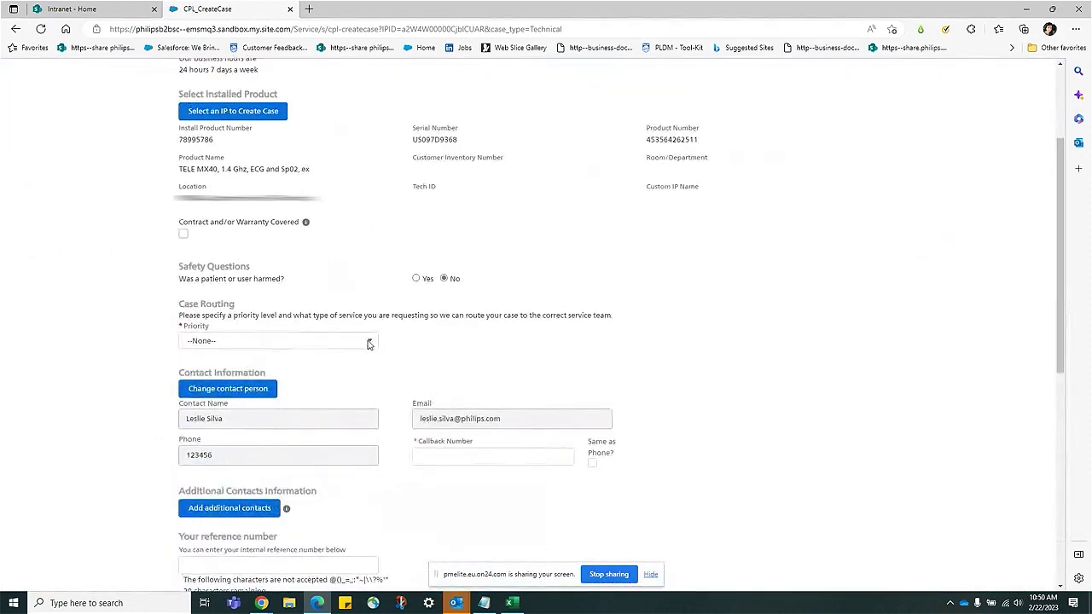
pyautogui.click(368, 341)
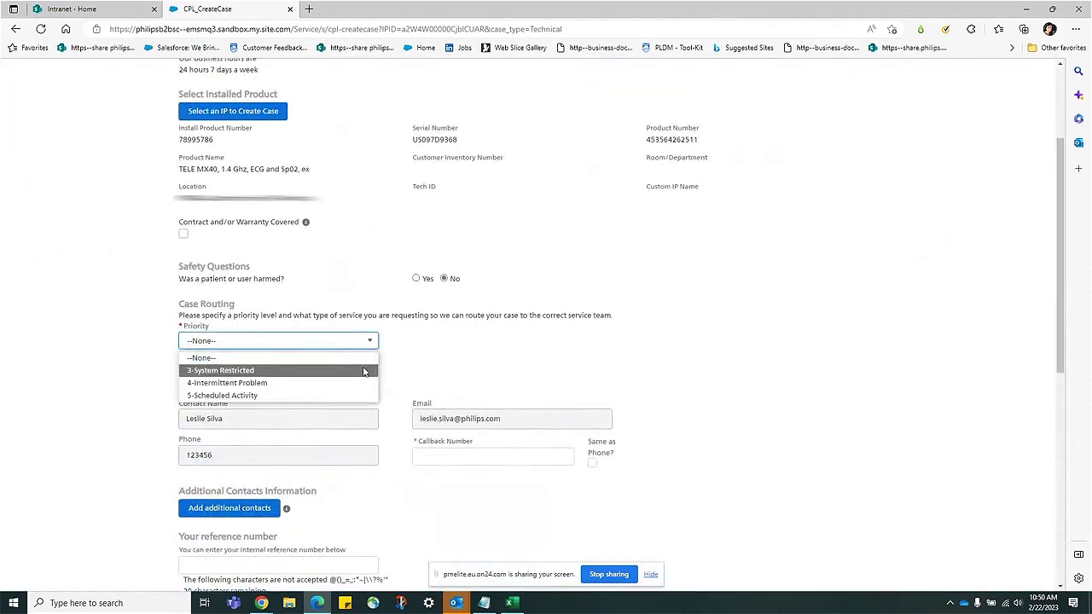
pyautogui.click(363, 371)
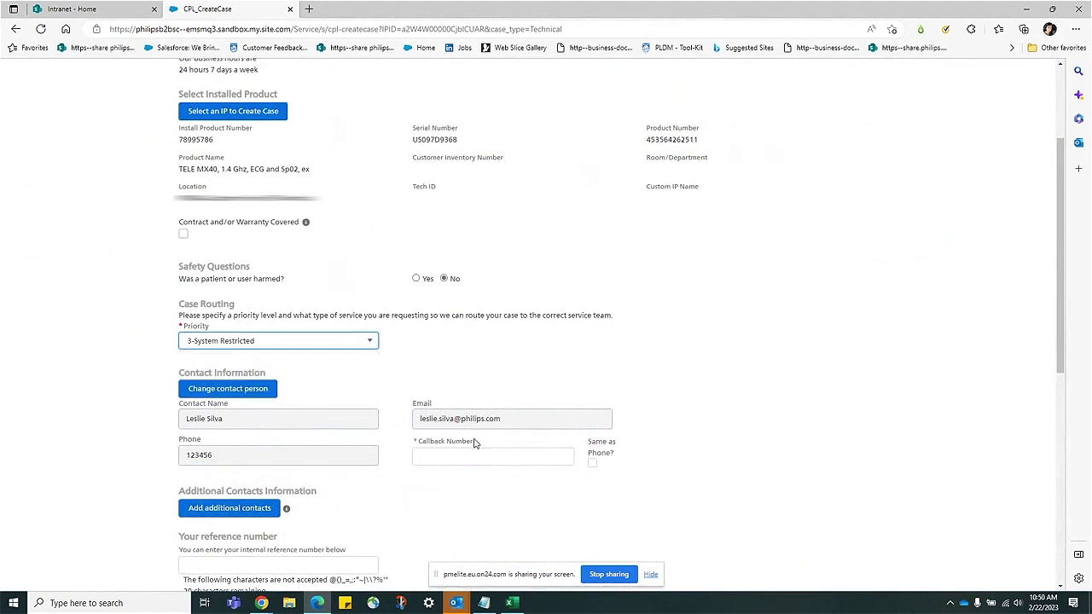
# Step: Set the callback number to be the same as the contact's phone, and go to the internal reference number field
pyautogui.click(592, 462)
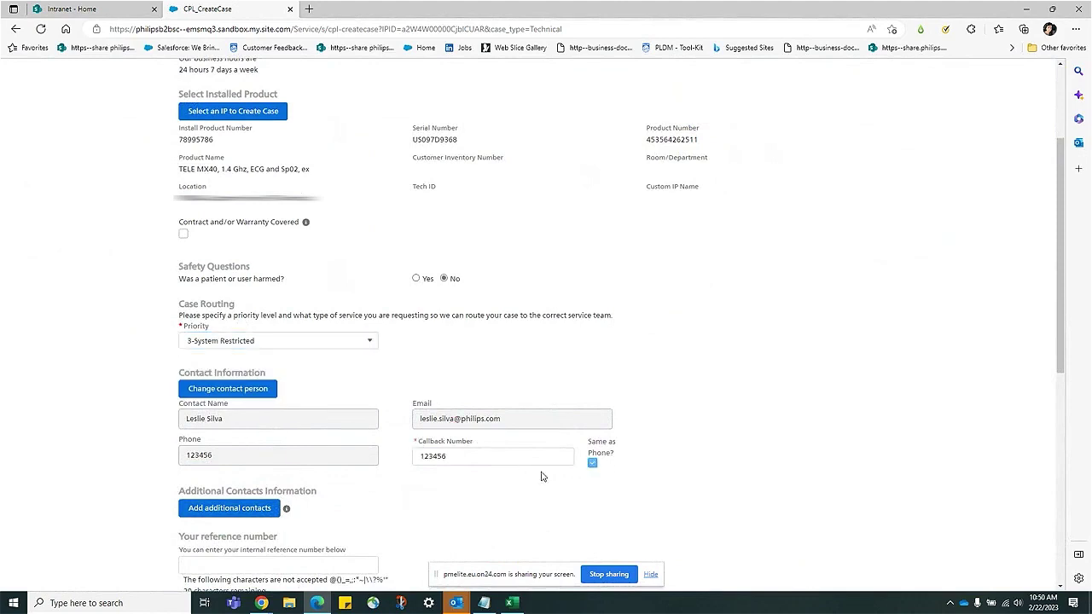
pyautogui.scroll(-1, 727, 438)
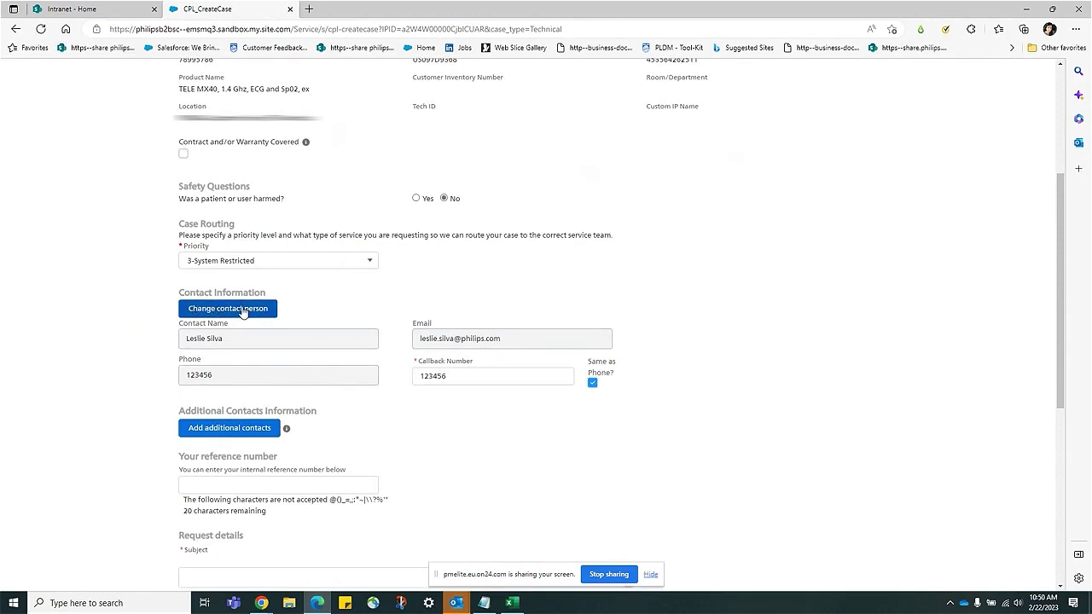
pyautogui.scroll(-1, 414, 487)
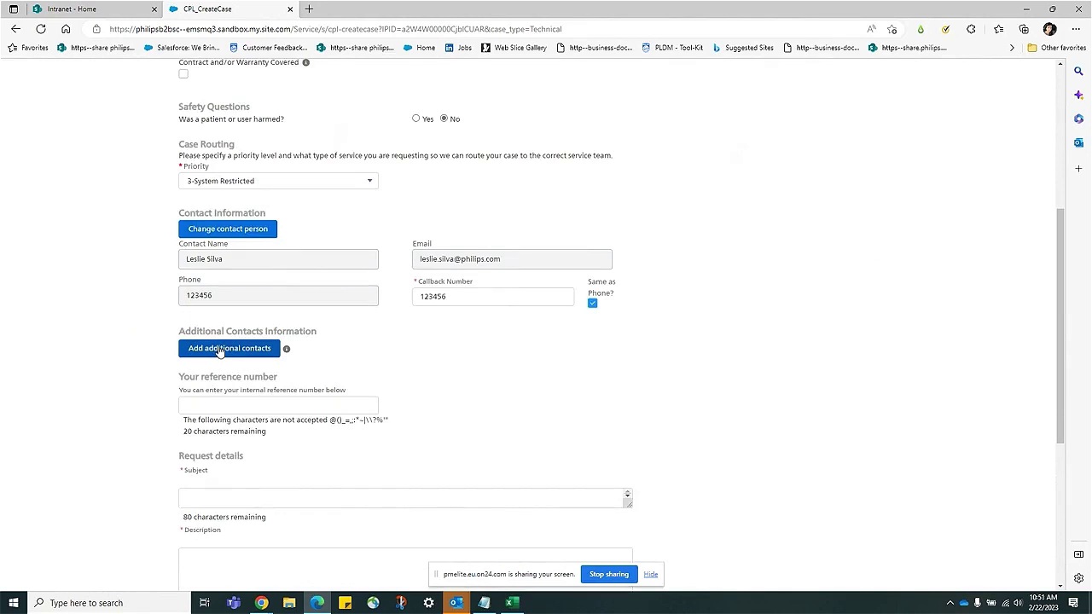
pyautogui.click(306, 402)
pyautogui.scroll(-2, 450, 395)
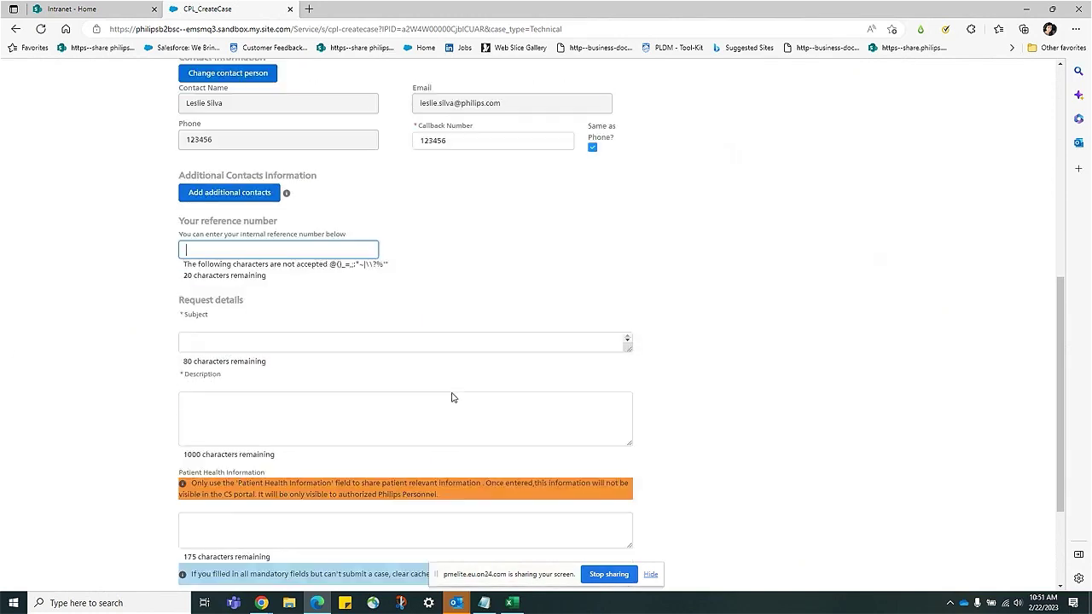
# Step: Enter "squarewave malfunction" as the subject of the support request
pyautogui.click(258, 334)
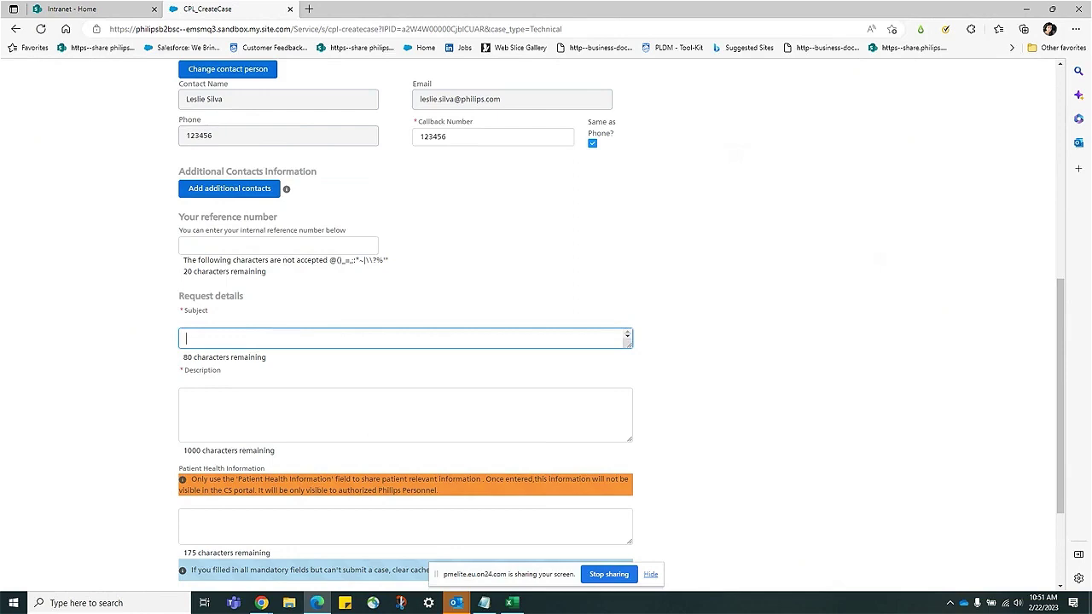
pyautogui.hotkey('alt', 'Tab')
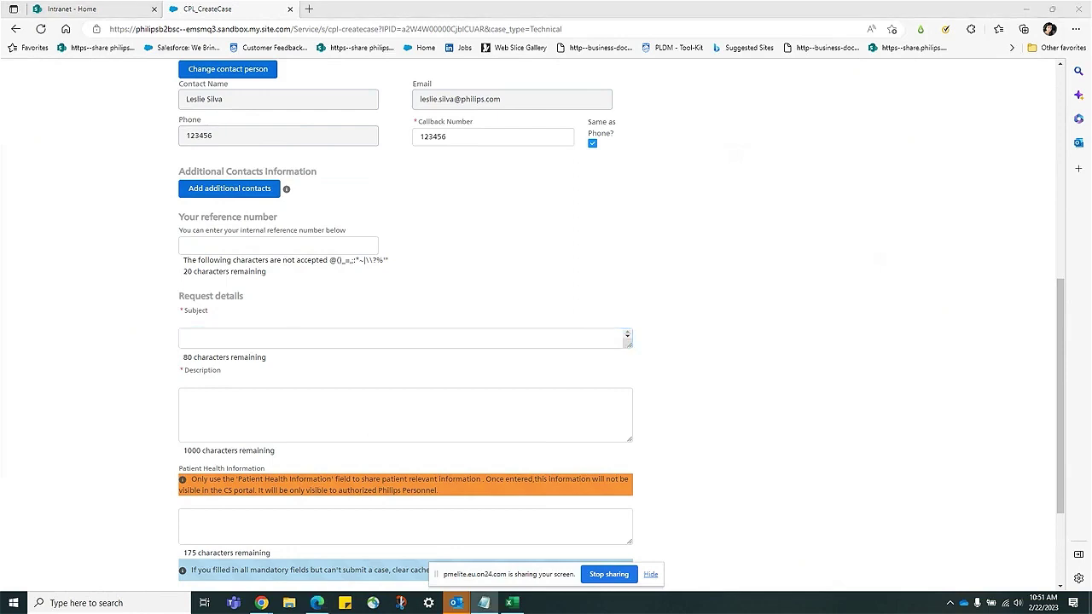
pyautogui.click(210, 346)
pyautogui.write('squarewave malfunction')
# Step: Paste the prepared description covering the demo squarewave malfunction, swapped leads, error photo and a cellphone number, and create the case
pyautogui.click(222, 404)
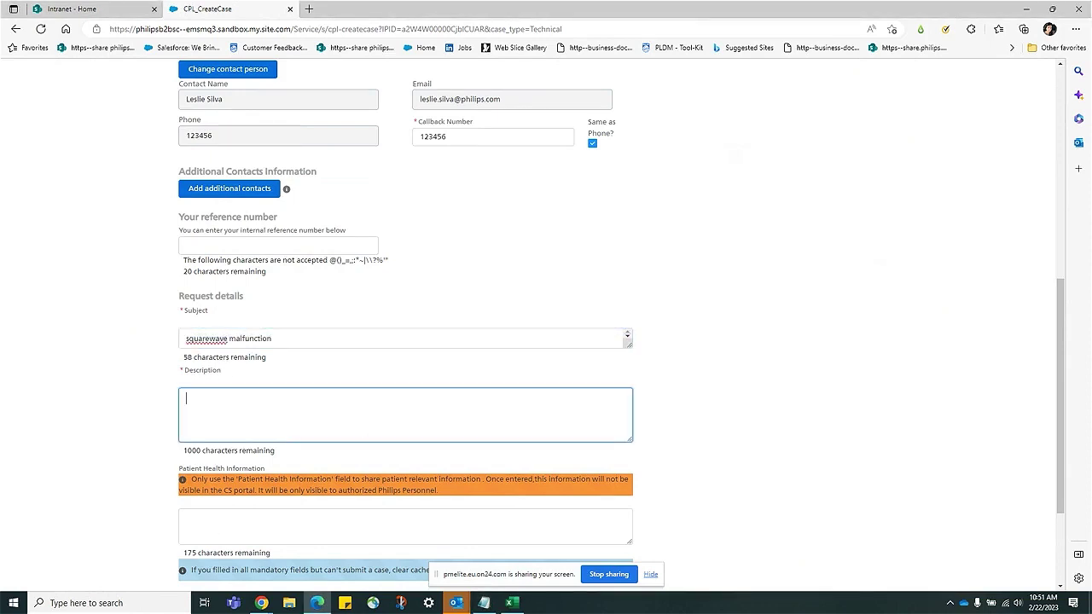
pyautogui.hotkey('alt', 'Tab')
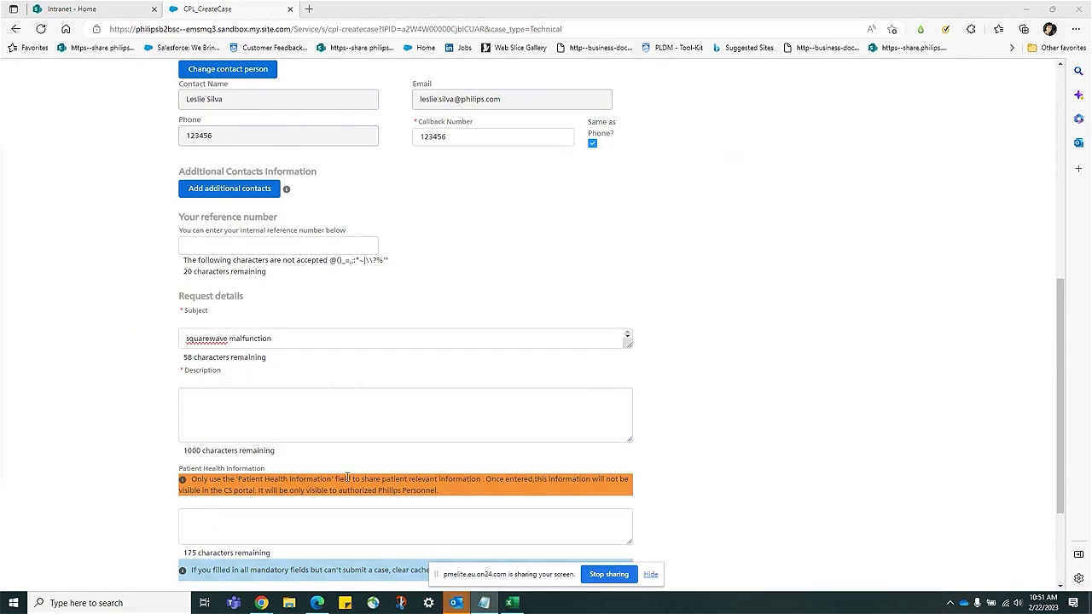
pyautogui.click(244, 421)
pyautogui.hotkey('ctrl', 'v')
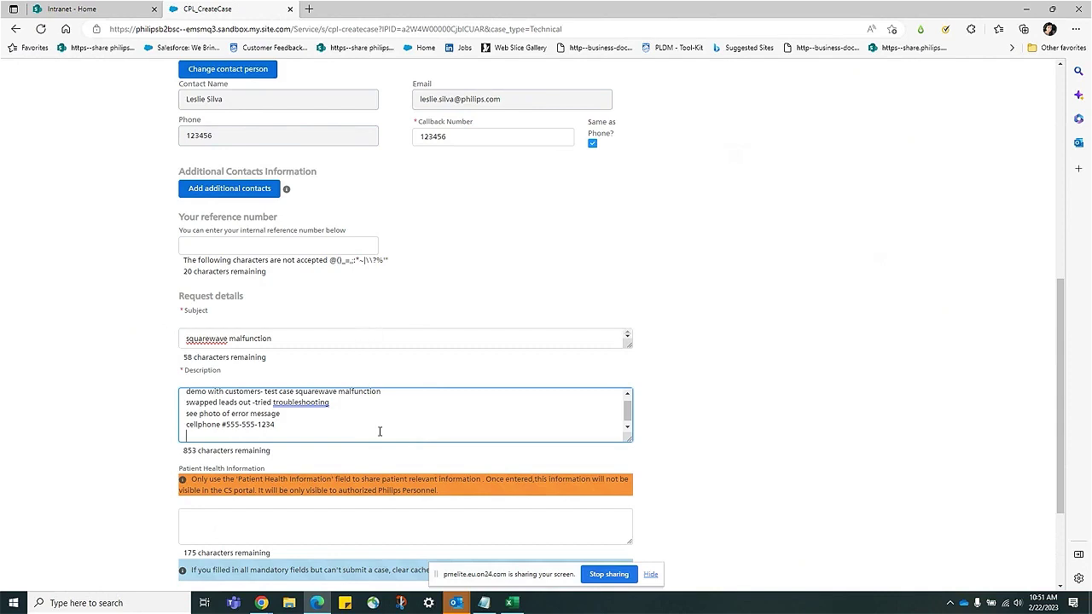
pyautogui.scroll(-2, 355, 431)
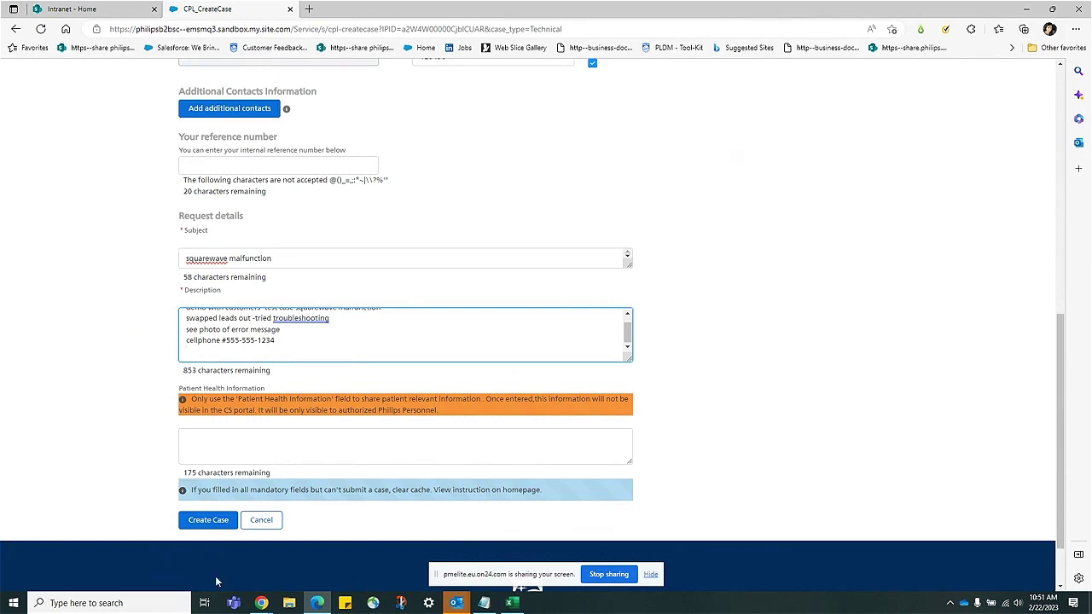
pyautogui.click(196, 522)
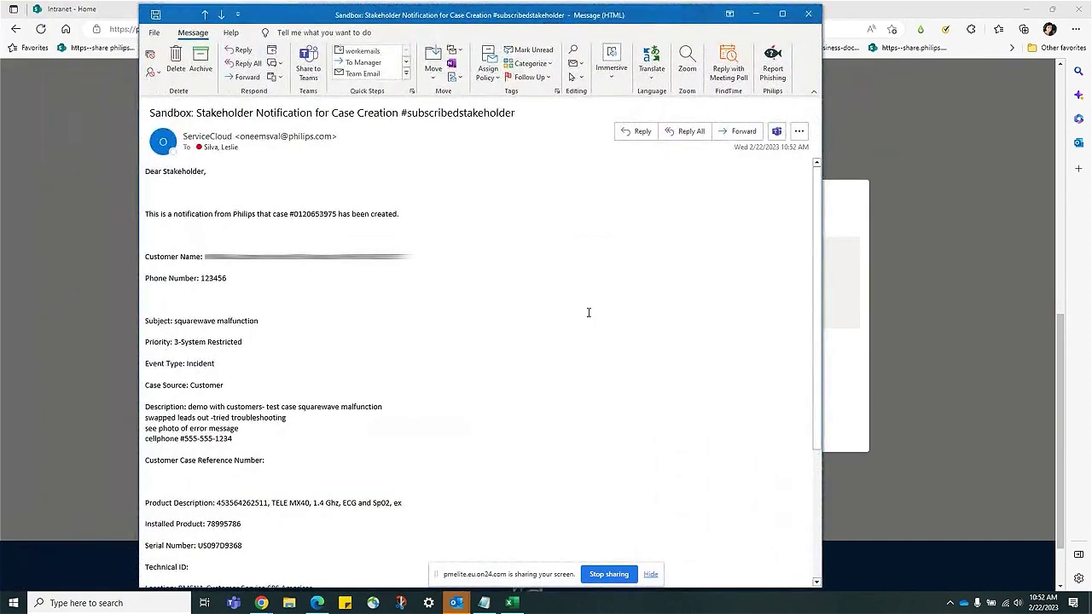
# Step: Read through the stakeholder notification e-mail for the case creation, and close the message
pyautogui.scroll(-1, 569, 345)
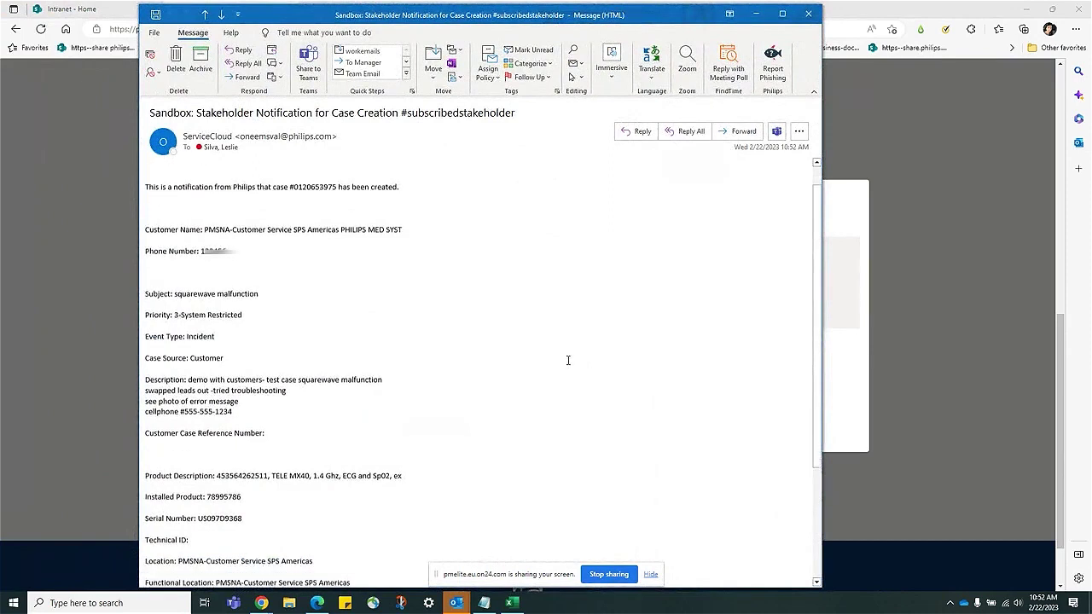
pyautogui.scroll(1, 568, 361)
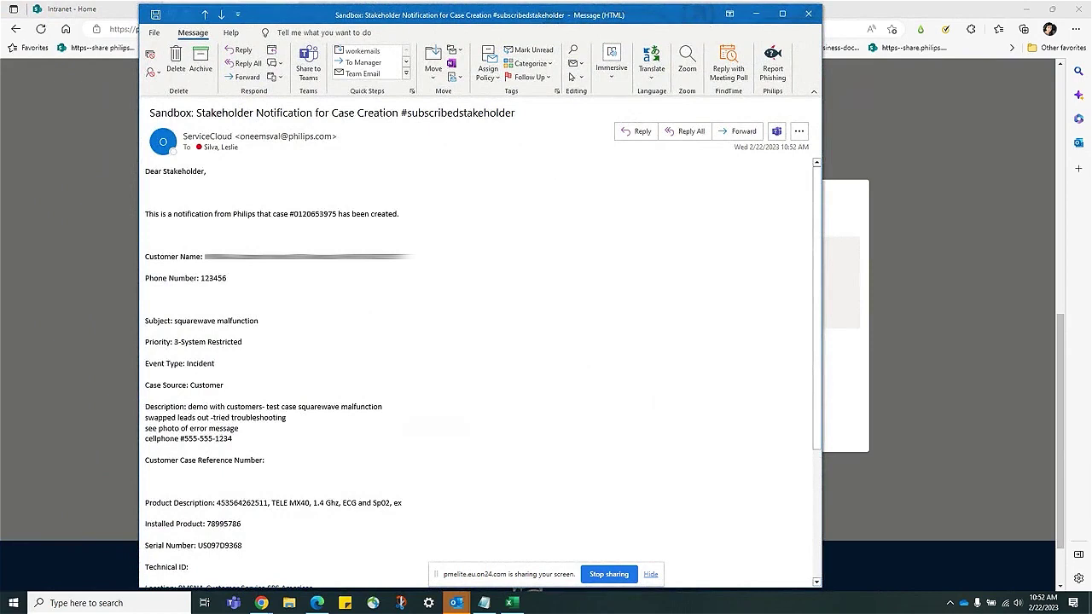
pyautogui.click(808, 15)
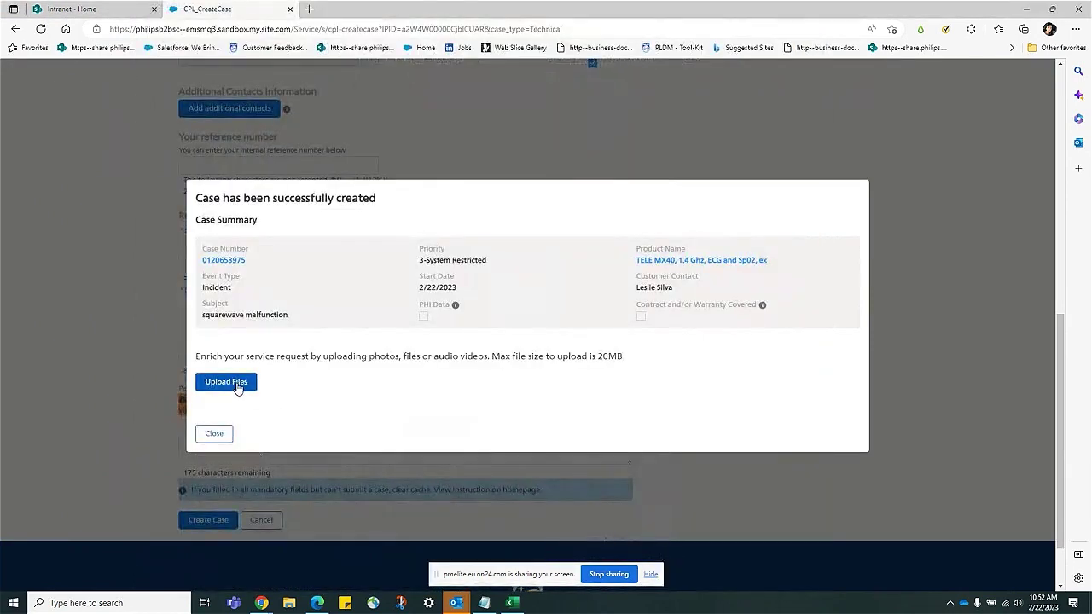
# Step: Accept the content terms, upload MX40 Pic.png from the Desktop to the new case, and close the case summary
pyautogui.click(236, 383)
pyautogui.click(312, 374)
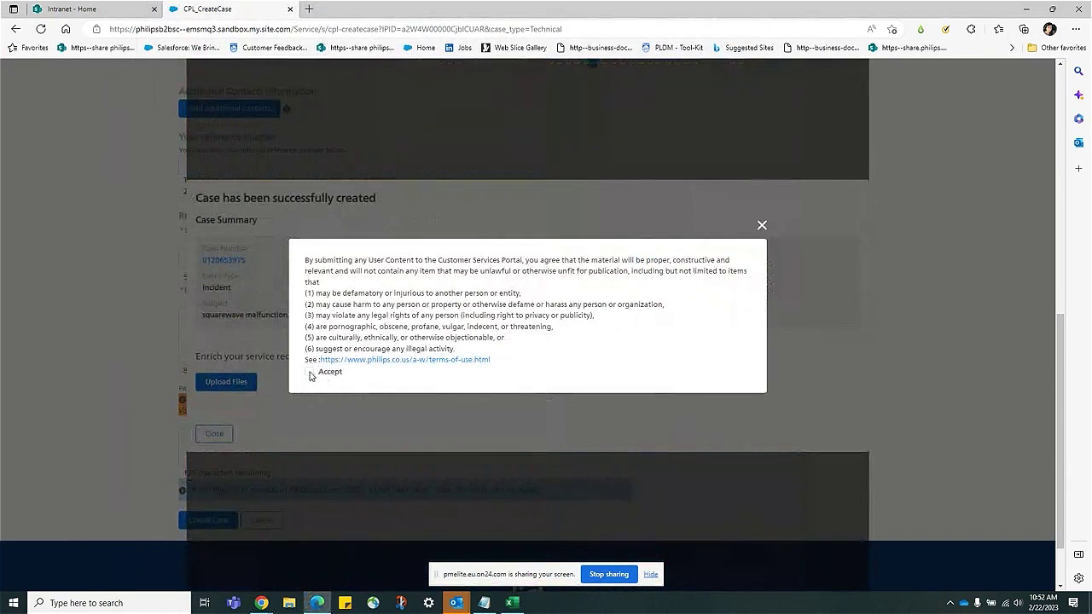
pyautogui.click(321, 310)
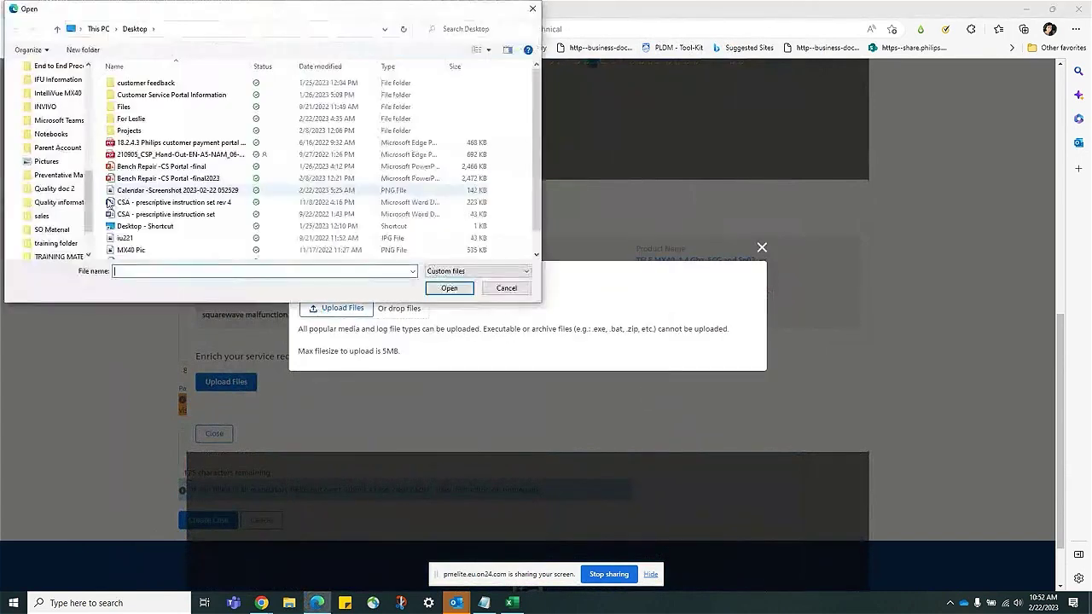
pyautogui.doubleClick(131, 250)
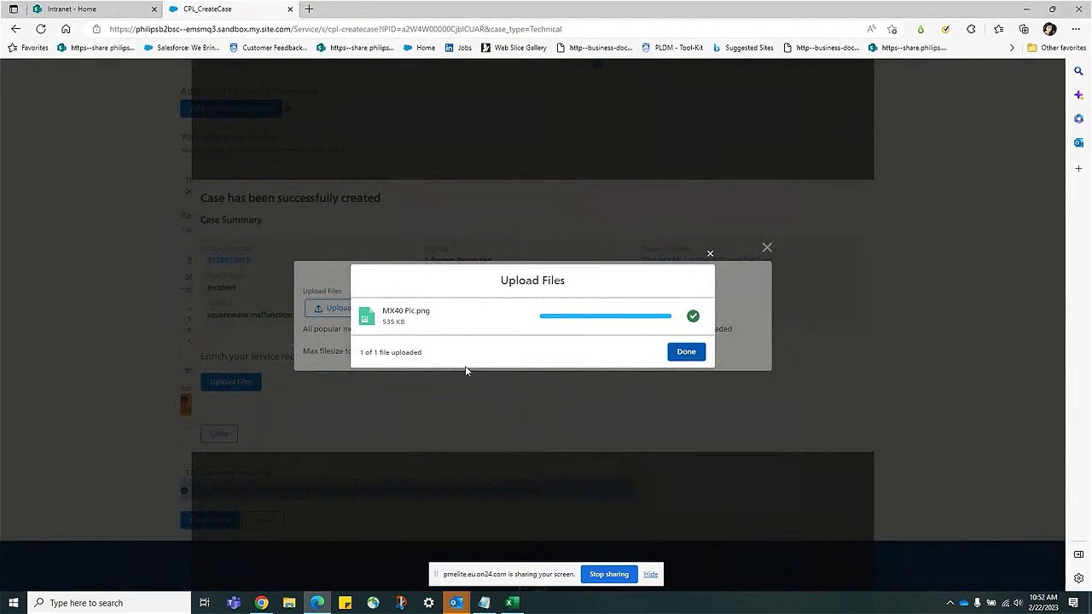
pyautogui.click(684, 352)
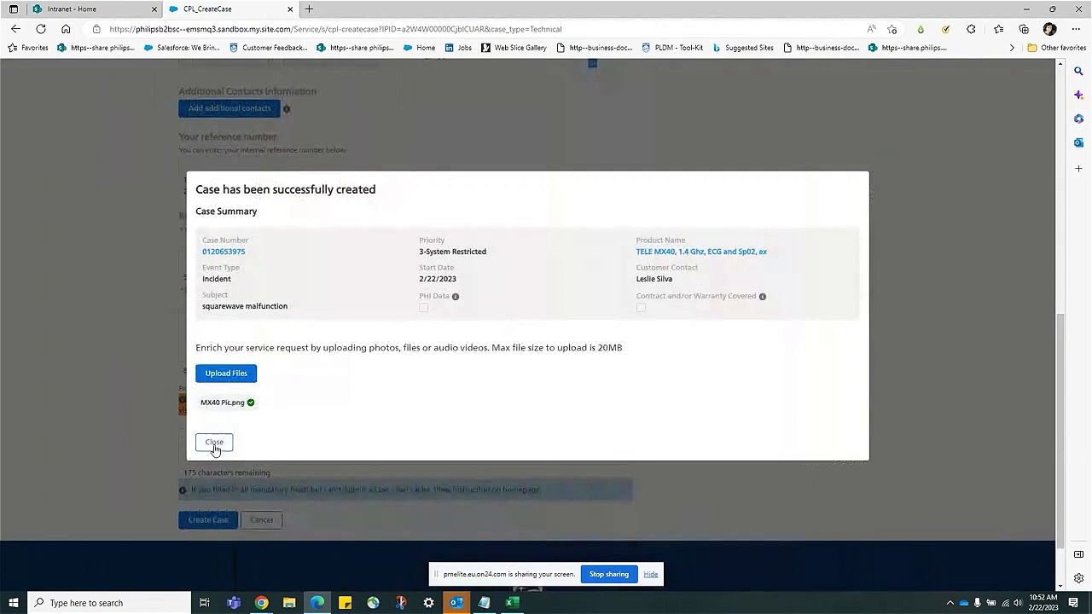
pyautogui.click(214, 442)
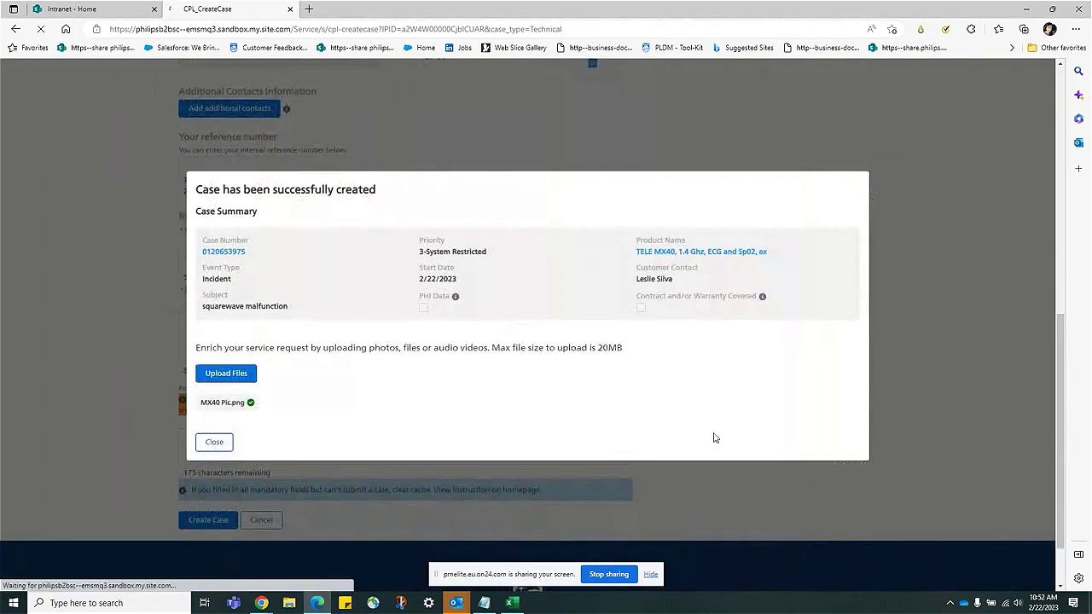
pyautogui.click(215, 442)
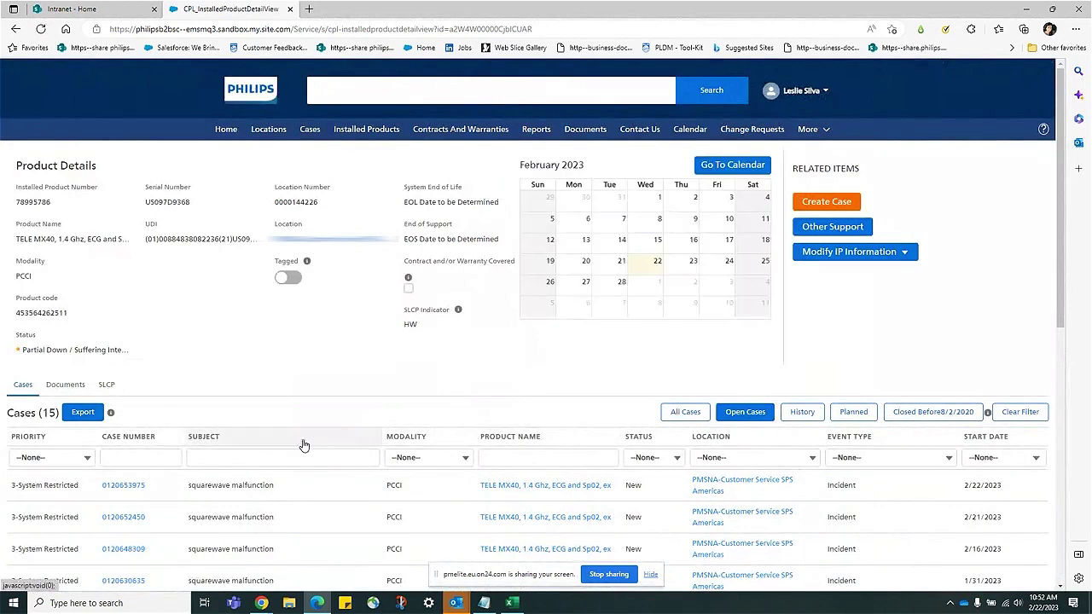
# Step: Open the newest squarewave malfunction case and submit a case update of type Technical information with the comment "demo"
pyautogui.click(121, 486)
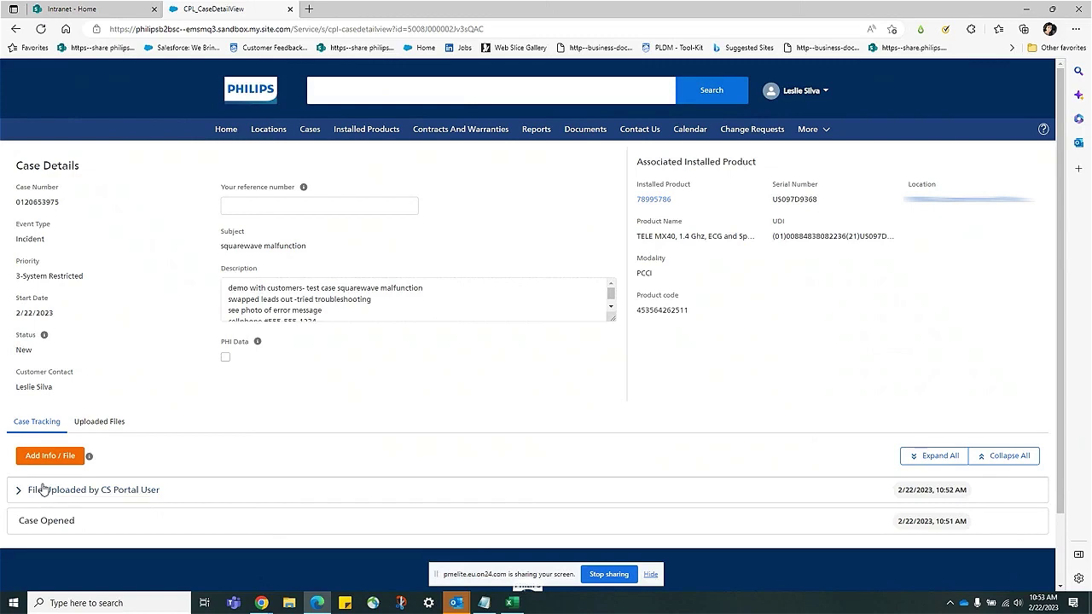
pyautogui.click(47, 457)
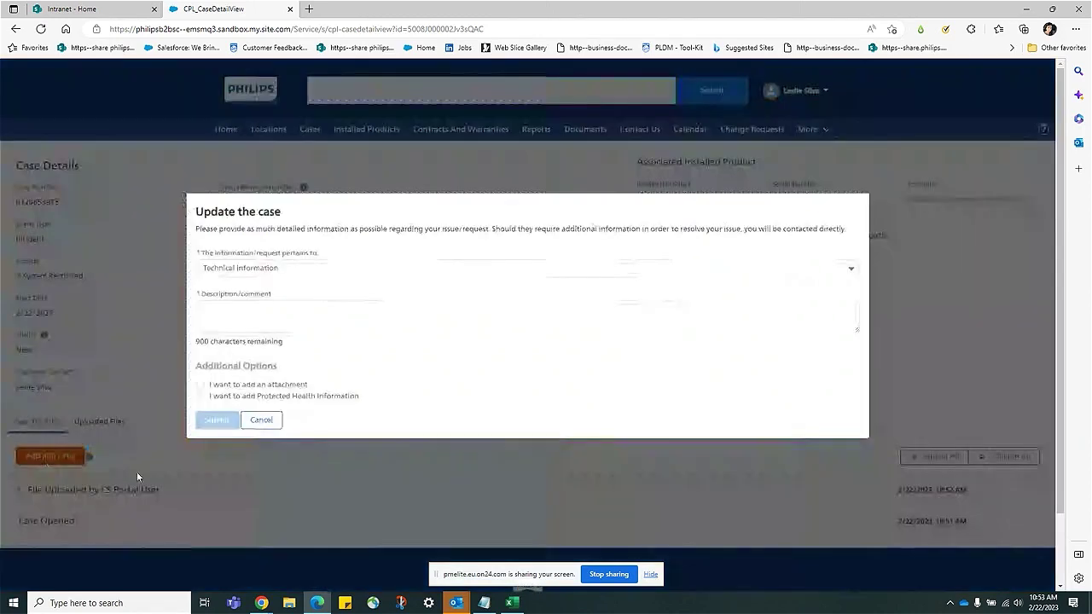
pyautogui.click(850, 270)
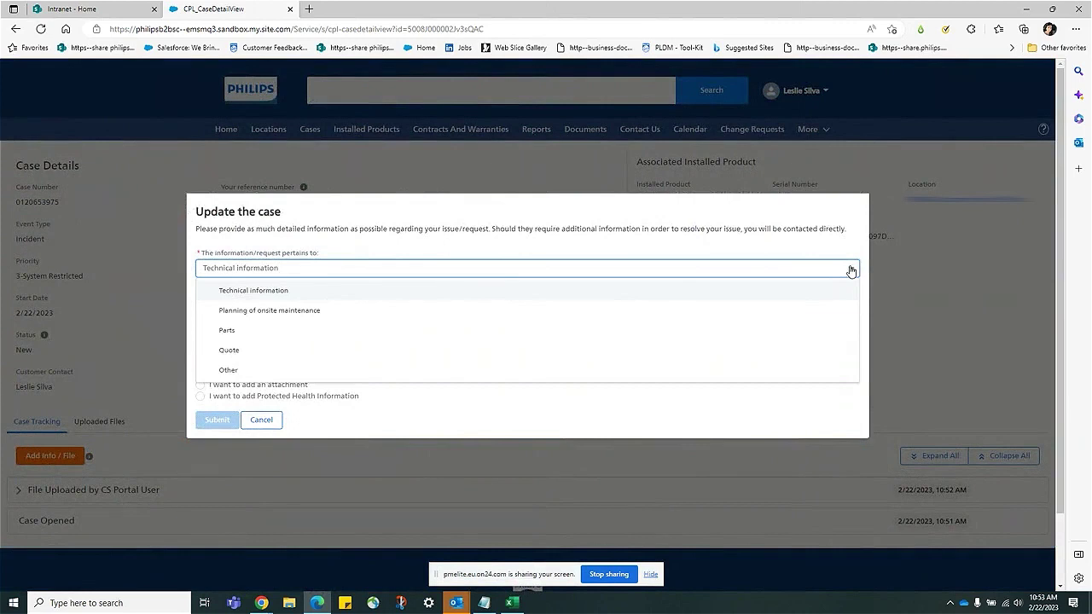
pyautogui.click(265, 291)
pyautogui.click(256, 316)
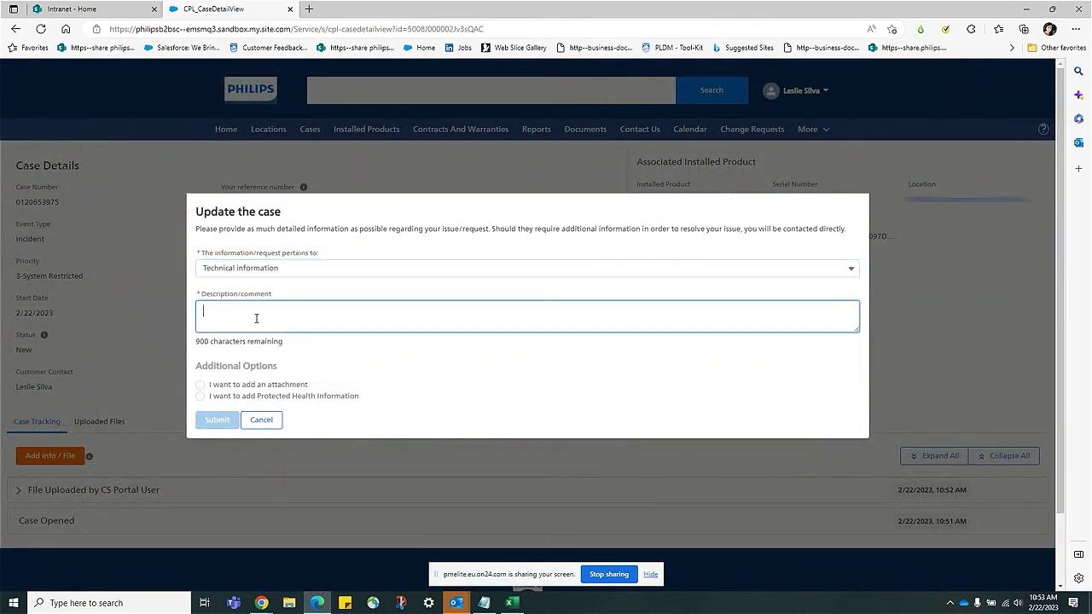
pyautogui.write('demo')
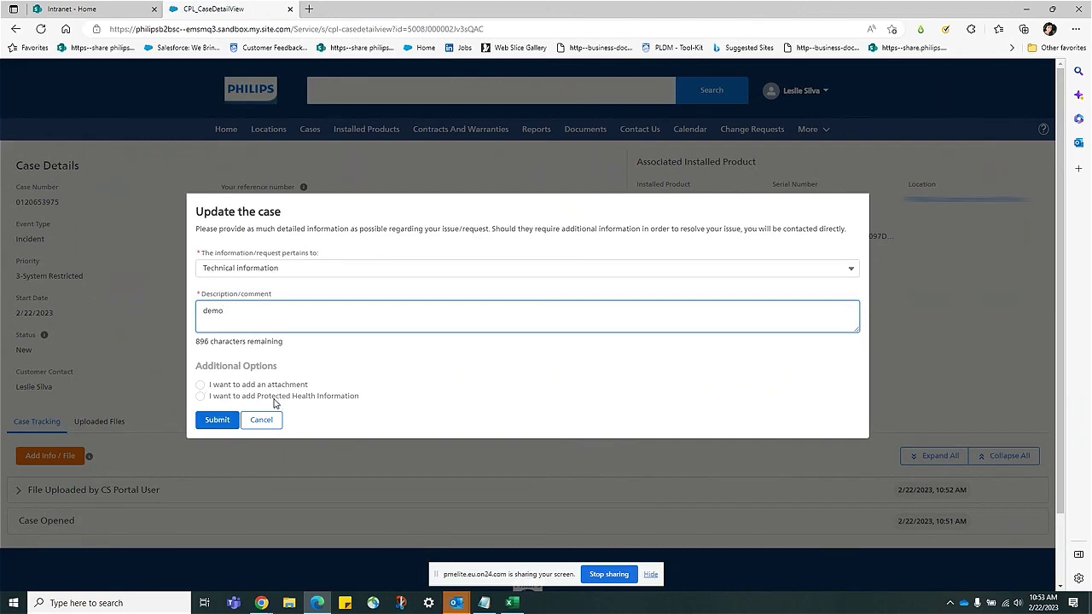
pyautogui.click(217, 420)
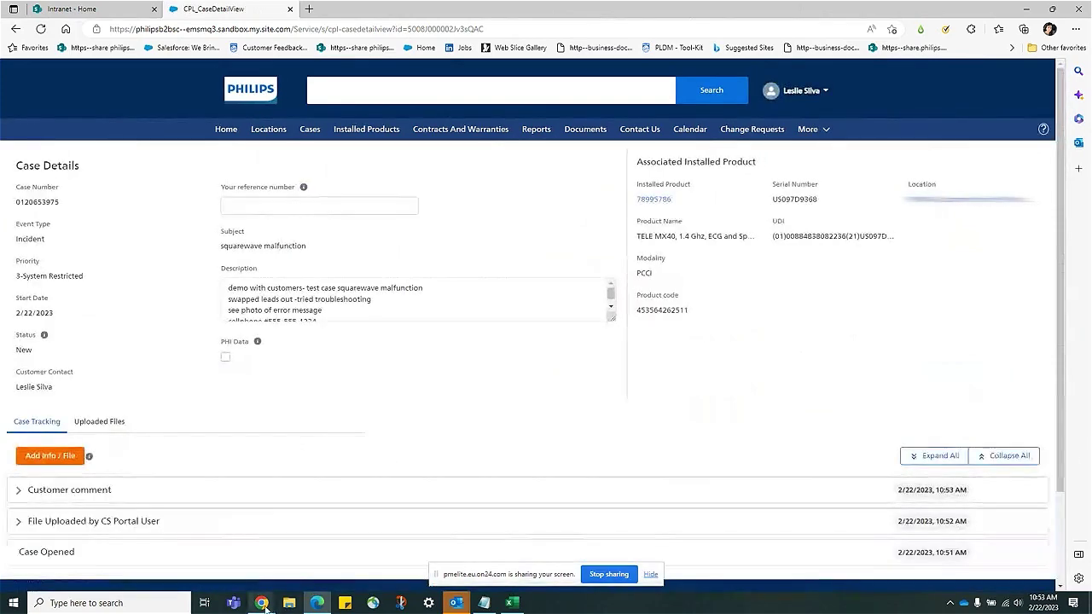
# Step: Switch to Chrome, view the bulk update page for the Installed Products list, and leave it without saving
pyautogui.moveTo(264, 604)
pyautogui.click(154, 554)
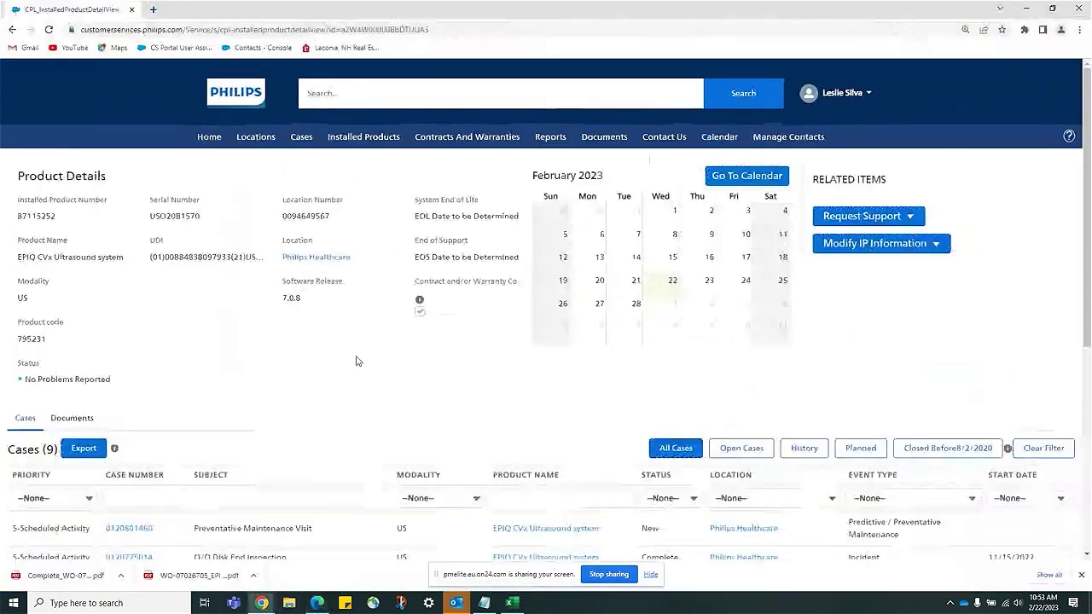
pyautogui.click(366, 140)
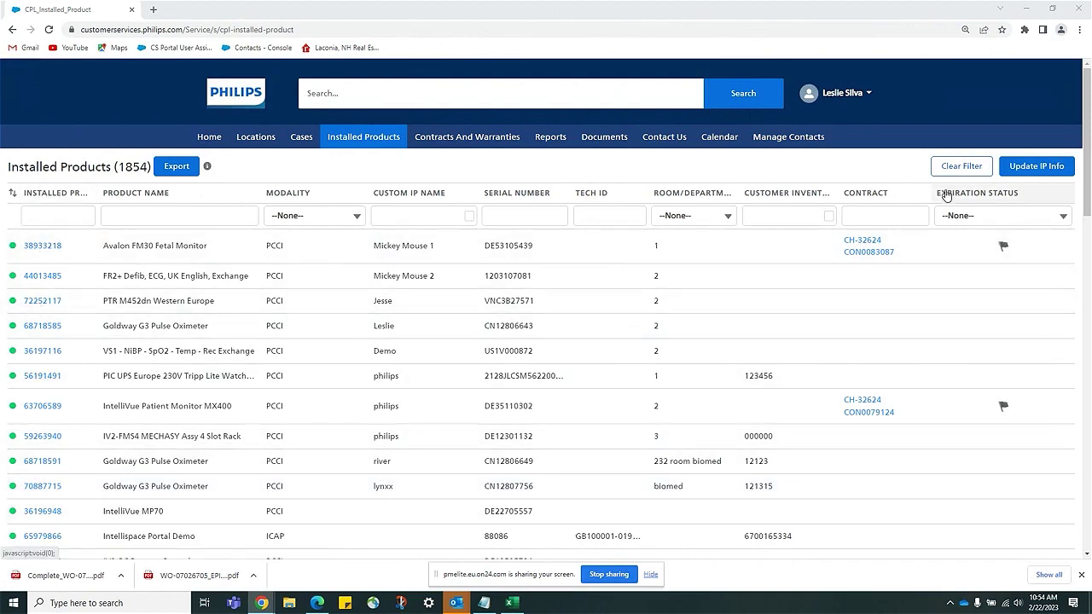
pyautogui.click(1023, 168)
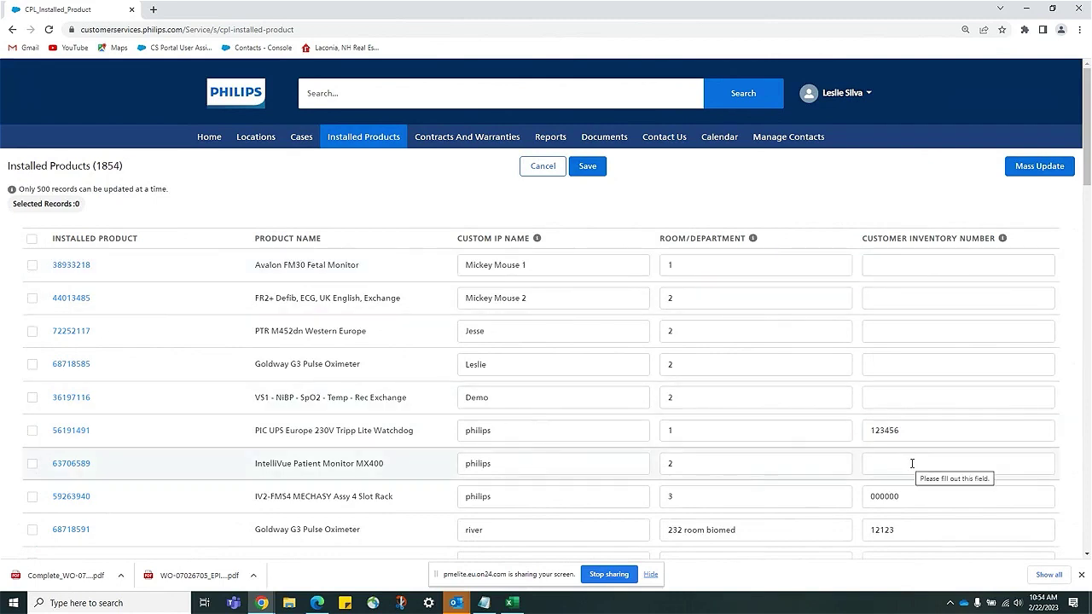
pyautogui.click(530, 166)
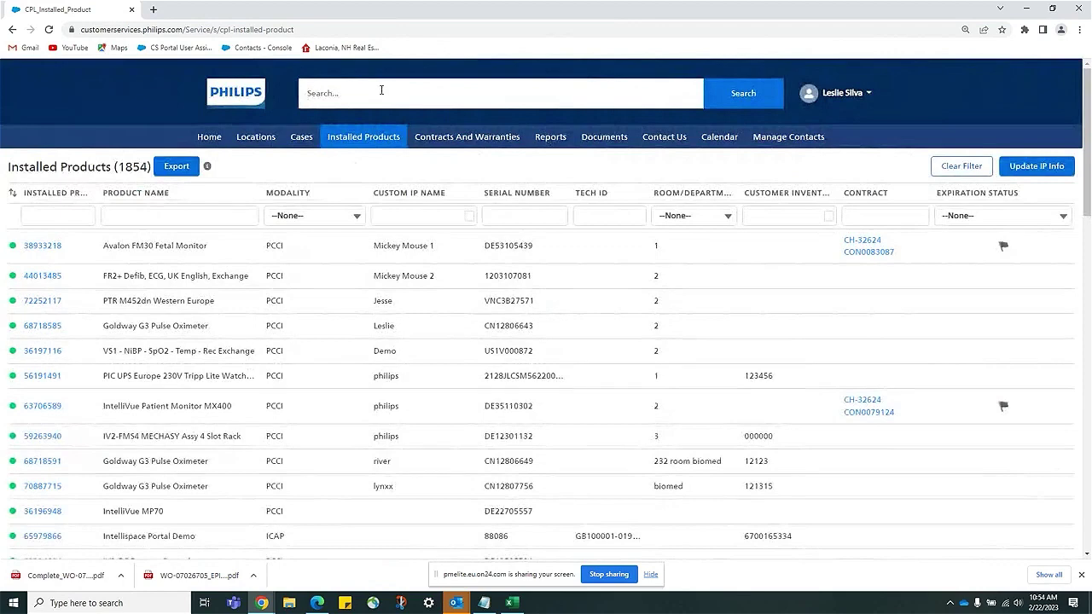
# Step: Search the whole portal for the custom name assigned to the Goldway G3 Pulse Oximeter with serial number CN12806643
pyautogui.click(381, 91)
pyautogui.write('leslie')
pyautogui.press('Return')
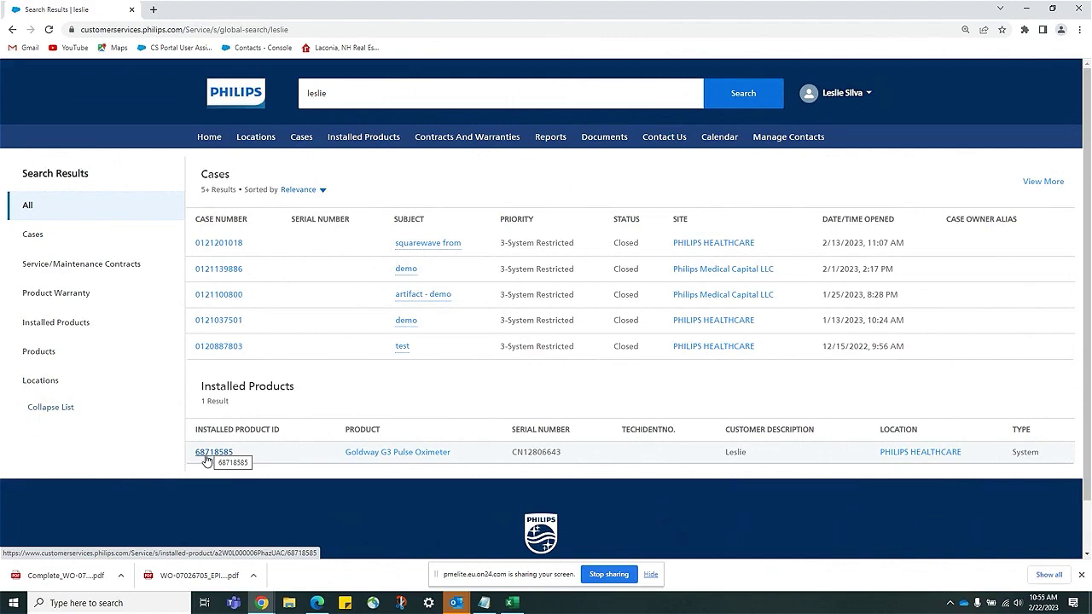
# Step: Open the contracts list and add "Expires in more than 90 days" to its expiration status filter
pyautogui.click(455, 137)
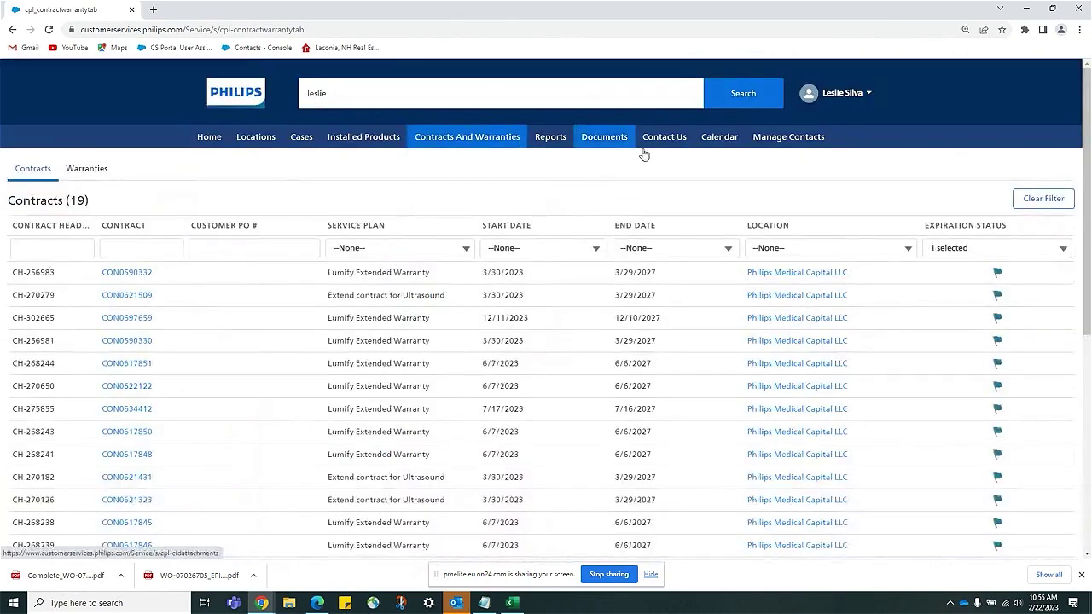
pyautogui.click(1064, 250)
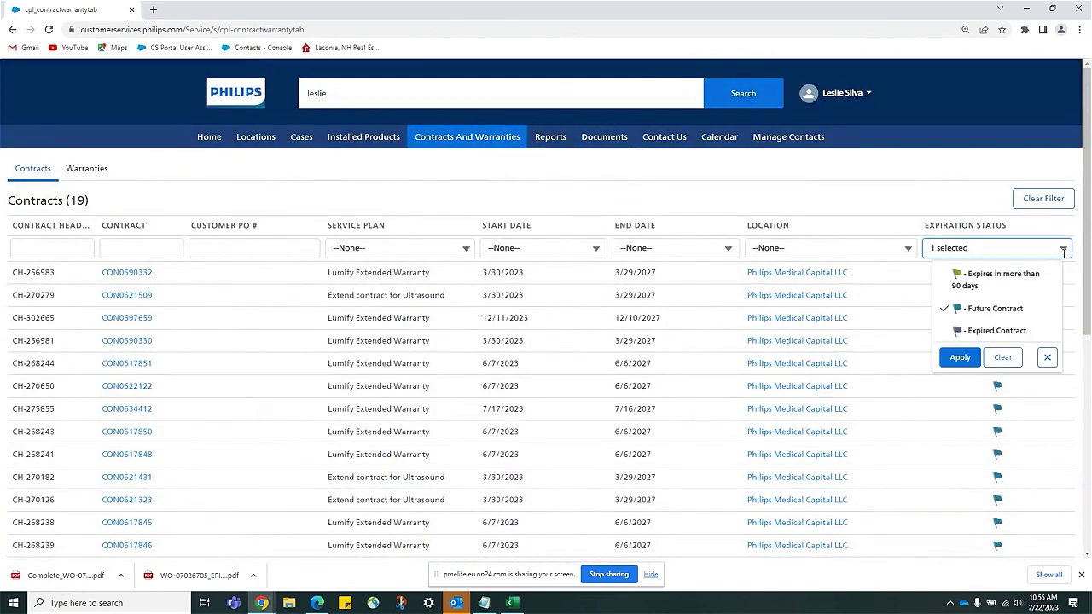
pyautogui.click(950, 284)
pyautogui.click(960, 357)
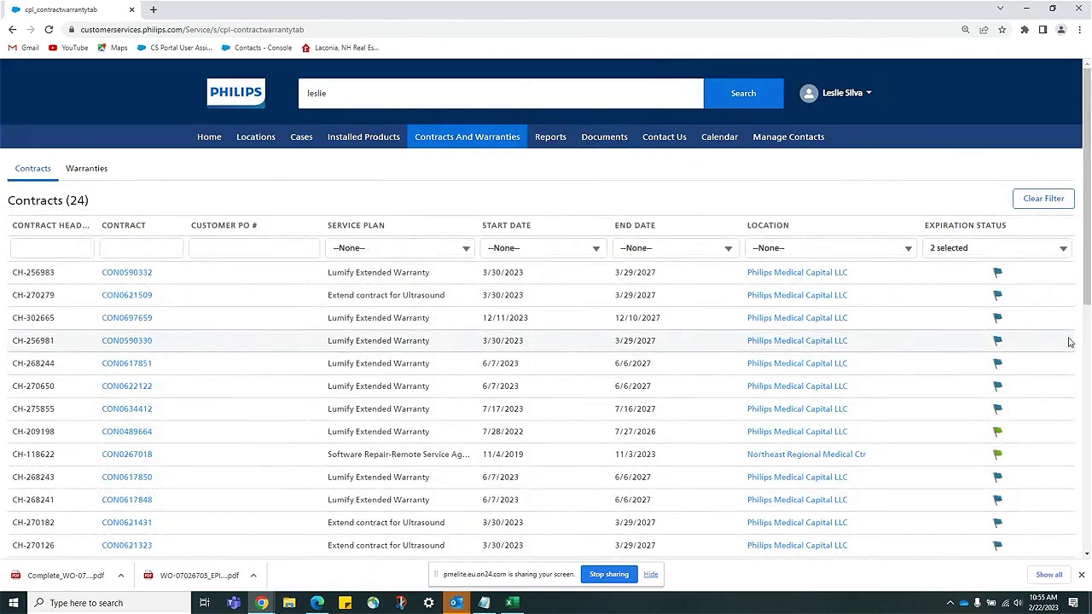
# Step: Open the Lumify Extended Warranty contract starting 7/28/2022 and examine its installed products and coverage details
pyautogui.click(109, 432)
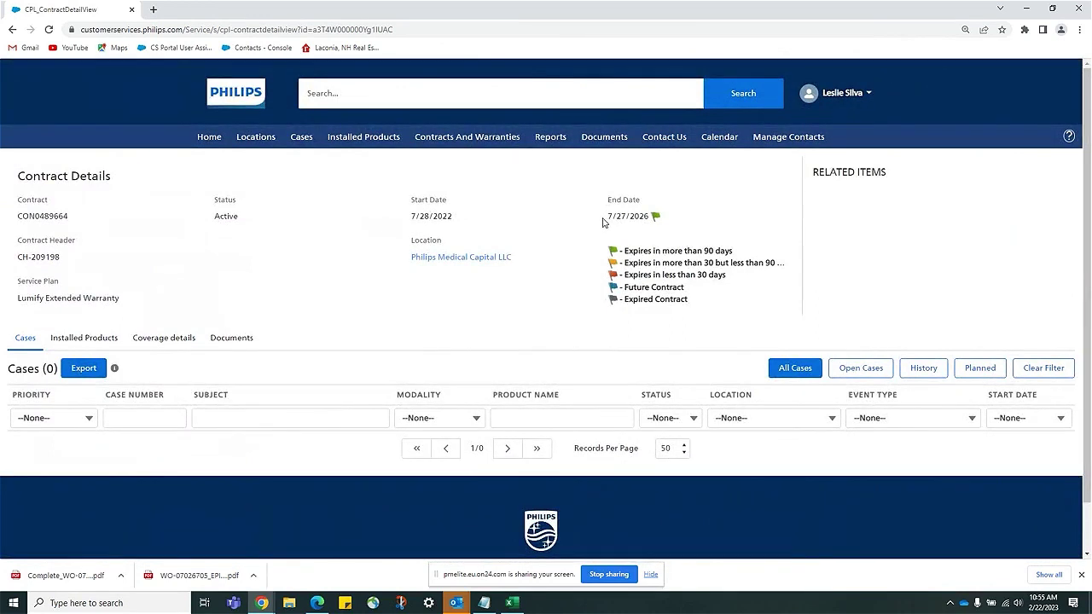
pyautogui.click(92, 345)
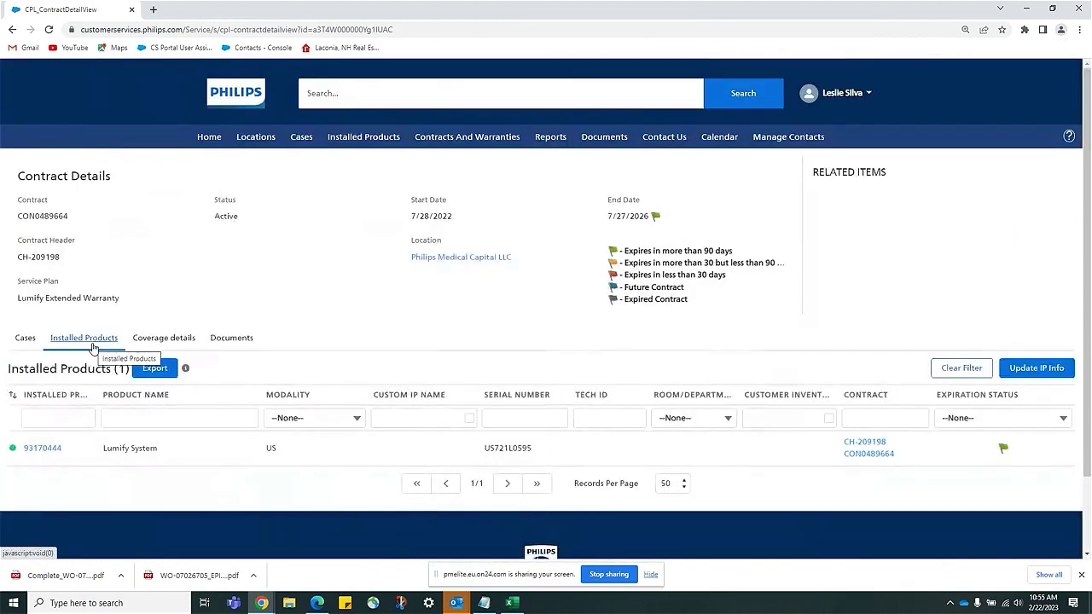
pyautogui.click(162, 341)
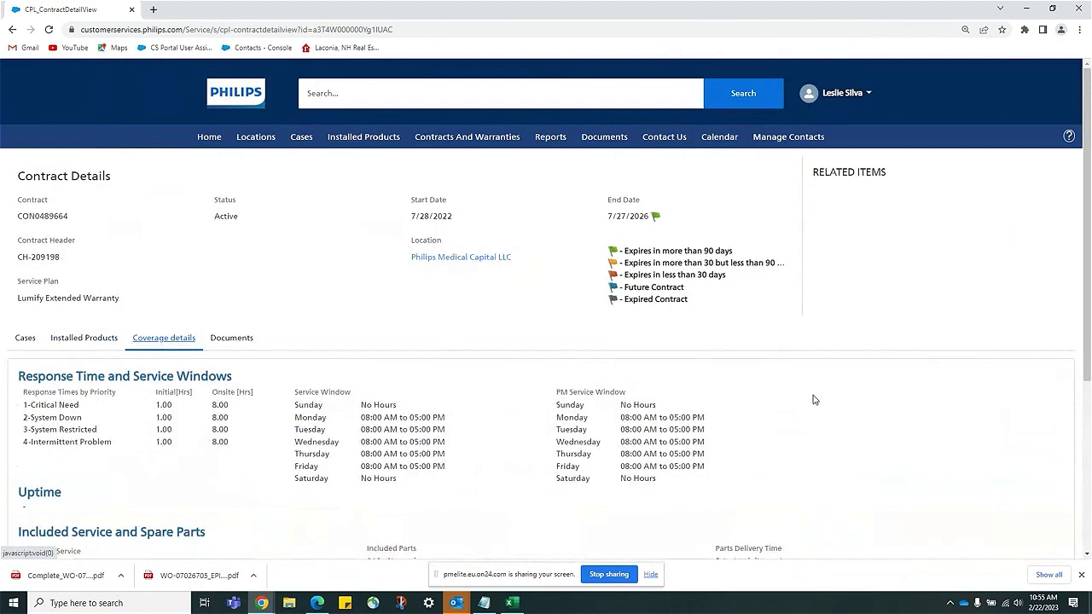
pyautogui.scroll(-1, 813, 401)
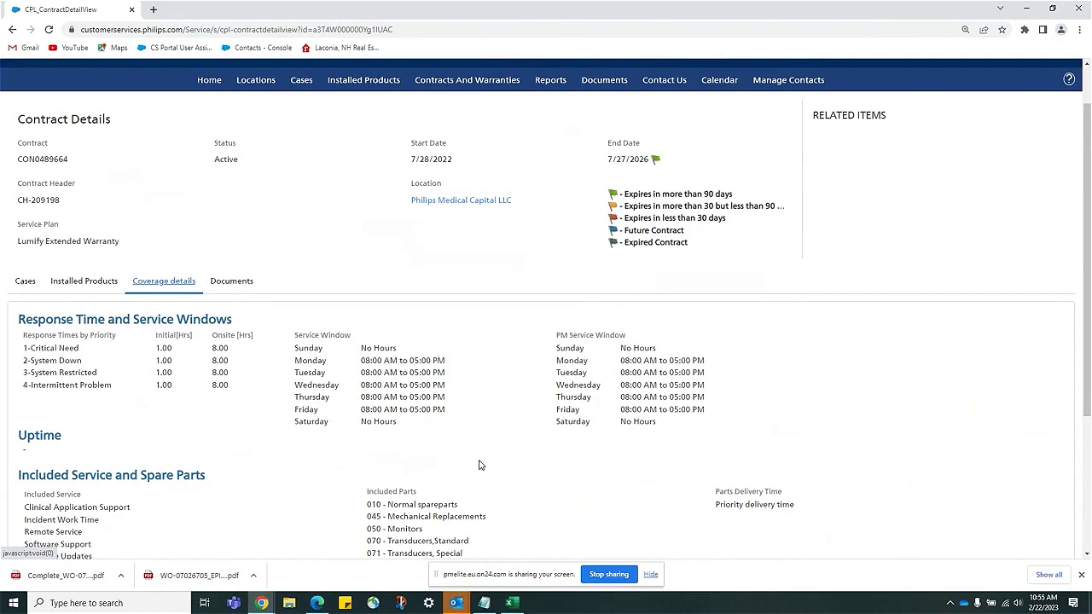
pyautogui.scroll(-1, 479, 462)
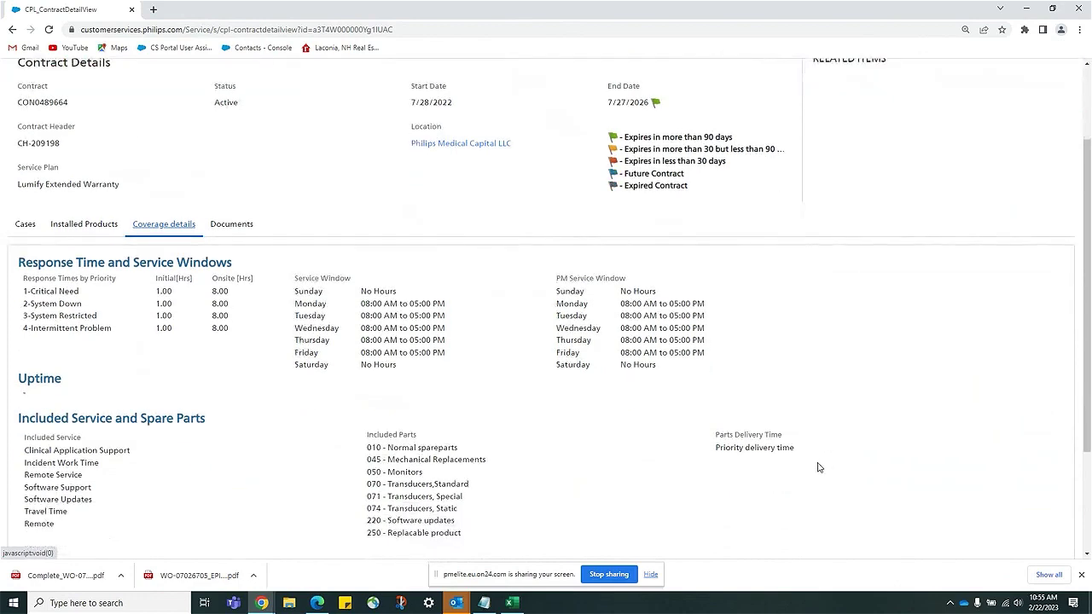
pyautogui.scroll(2, 817, 467)
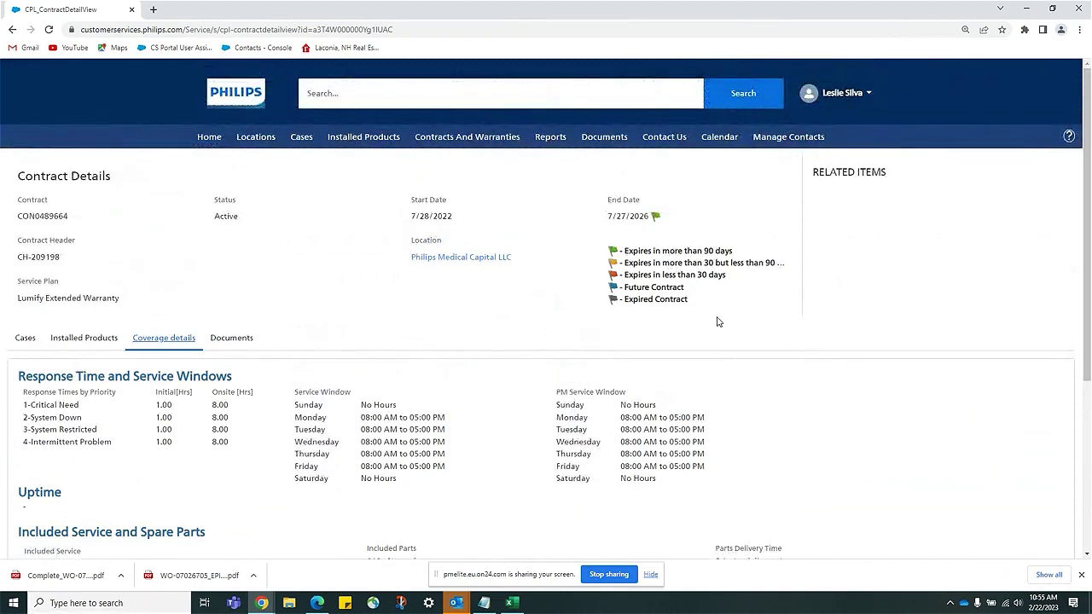
# Step: Open the Closed cases report, dismiss the browser's download bar, and examine the report's chart and case columns
pyautogui.click(554, 140)
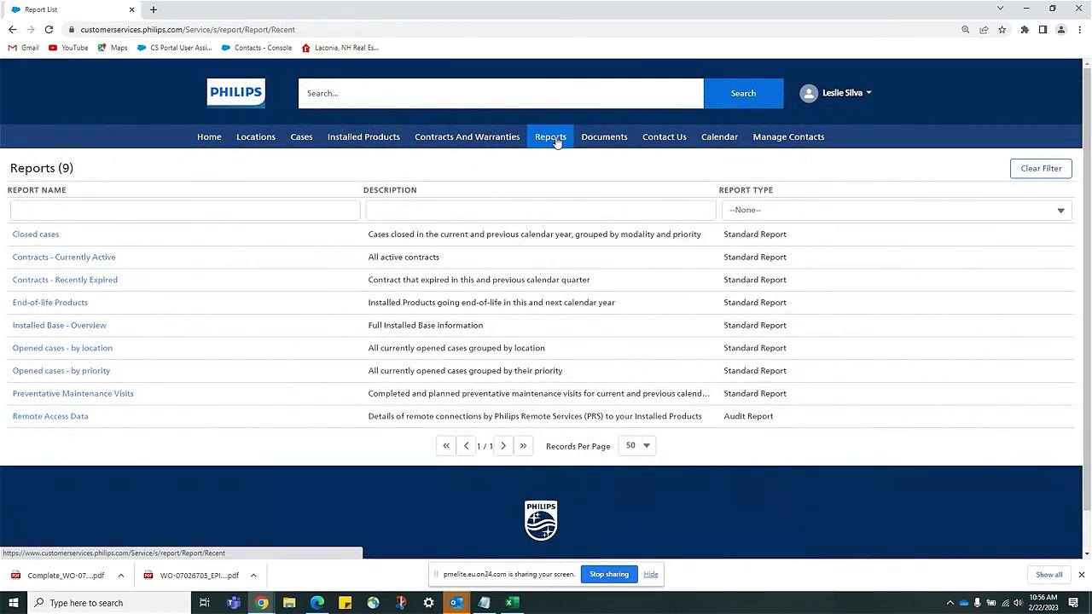
pyautogui.click(36, 235)
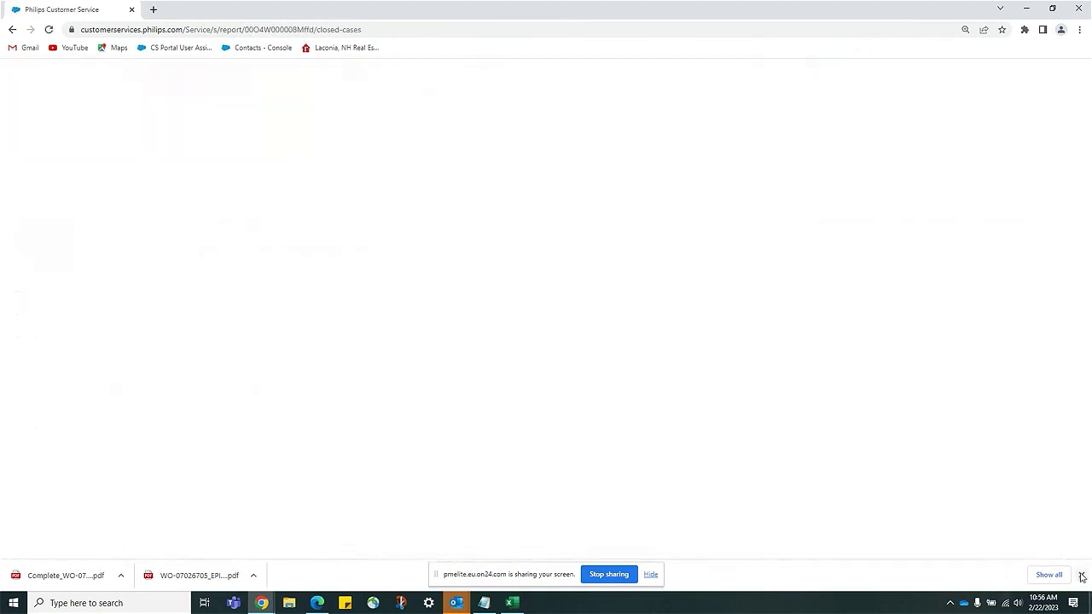
pyautogui.click(1082, 577)
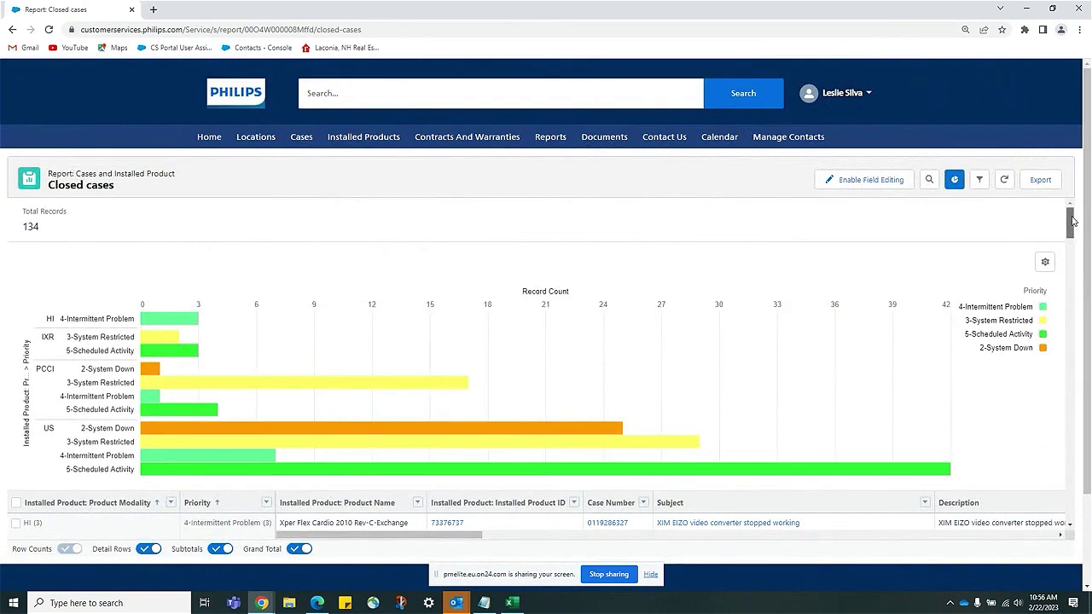
pyautogui.moveTo(1073, 221); pyautogui.dragTo(1076, 264)
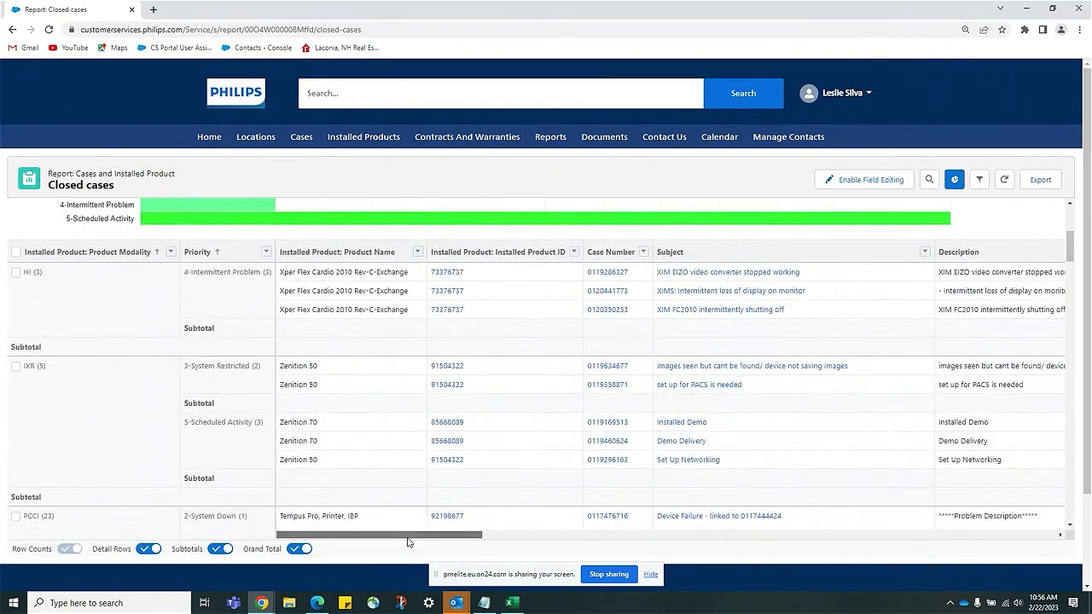
pyautogui.moveTo(407, 542); pyautogui.dragTo(560, 543)
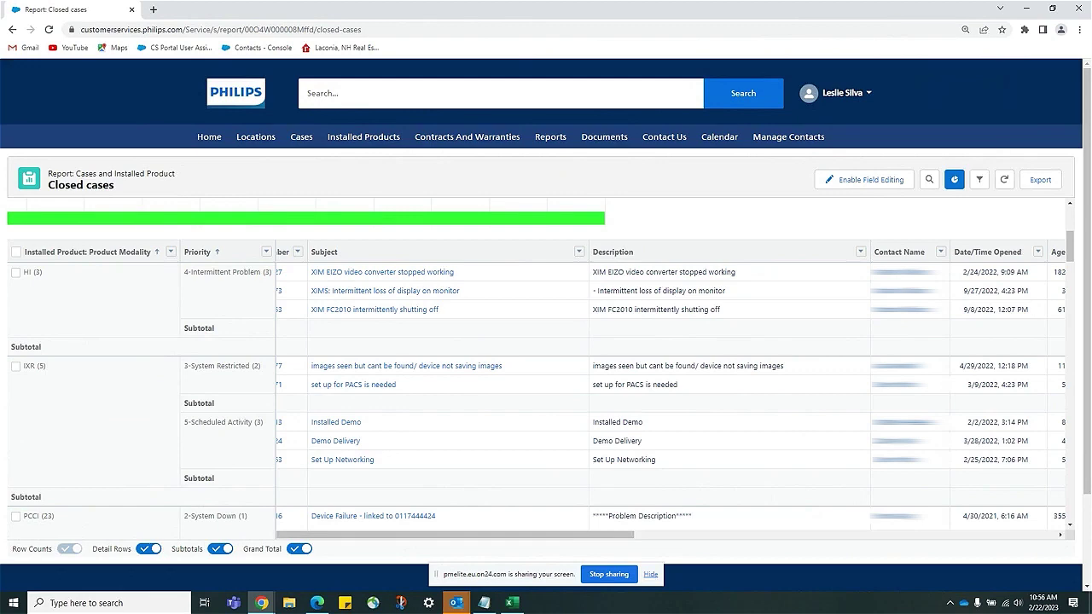
# Step: Switch to Excel, look through the exported Closed cases workbook, and close it
pyautogui.hotkey('alt', 'Tab')
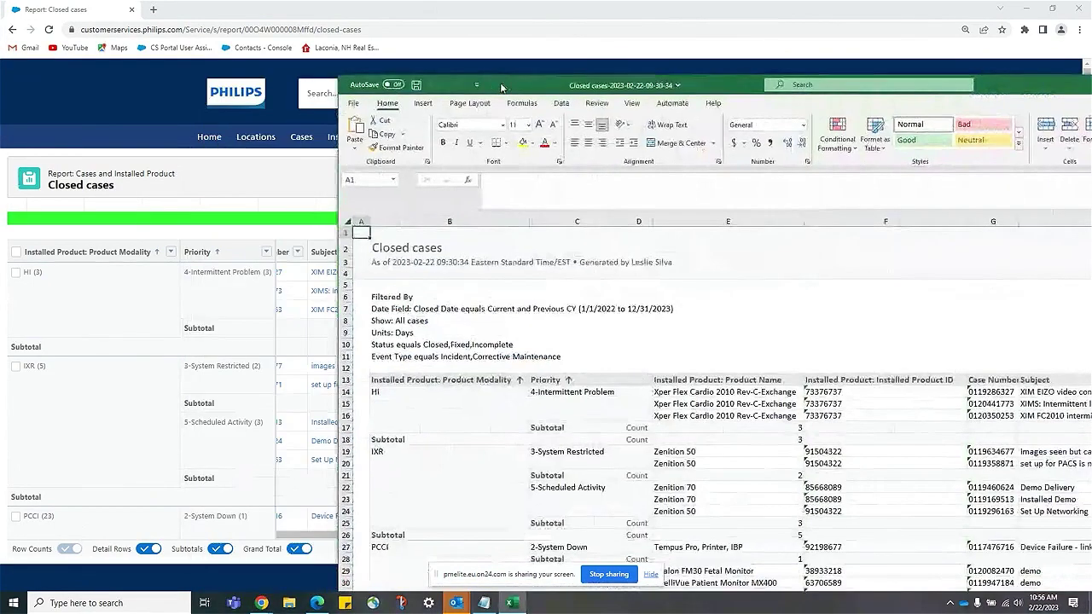
pyautogui.moveTo(490, 21); pyautogui.dragTo(194, 11)
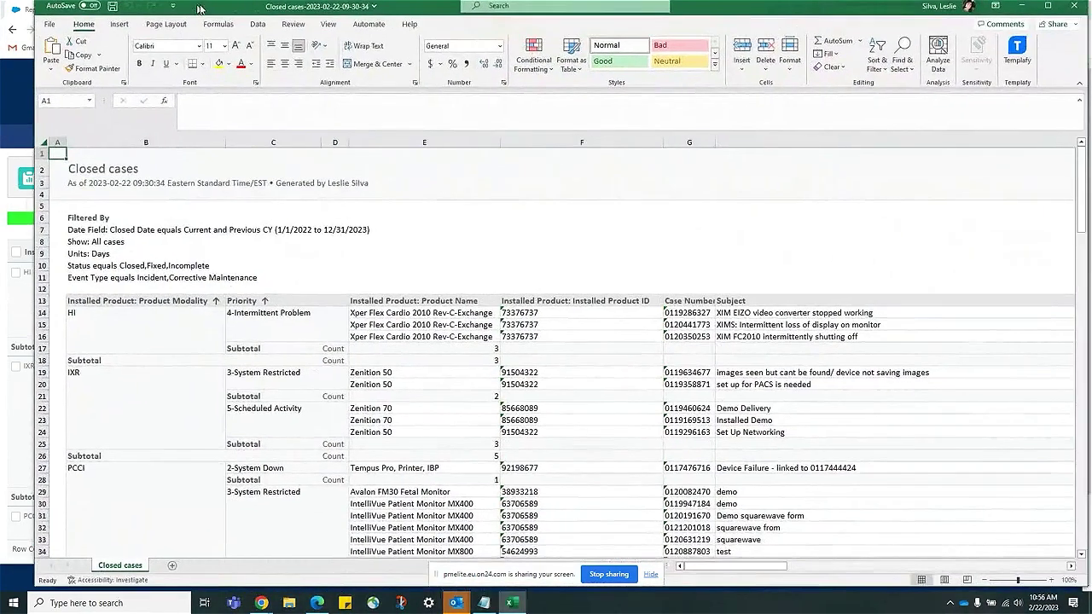
pyautogui.scroll(-2, 1035, 403)
pyautogui.scroll(-5, 1035, 403)
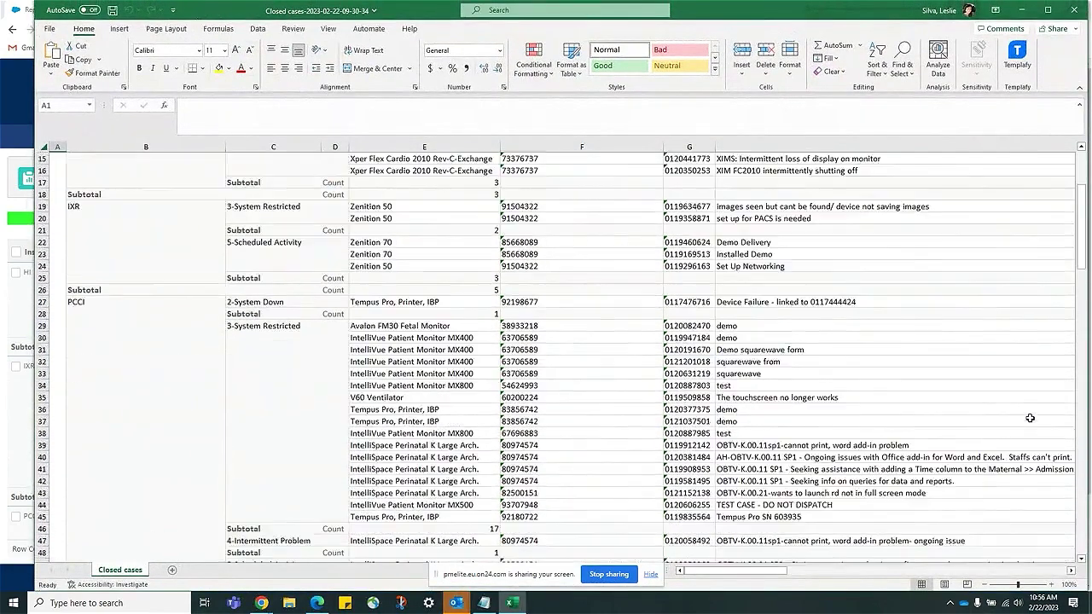
pyautogui.scroll(7, 1028, 416)
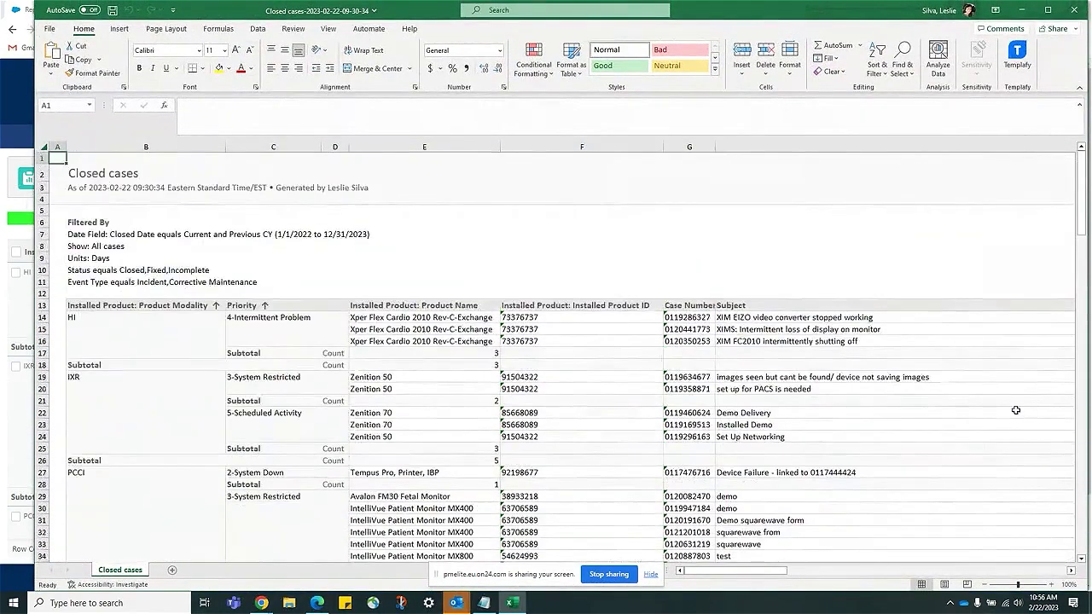
pyautogui.click(1078, 14)
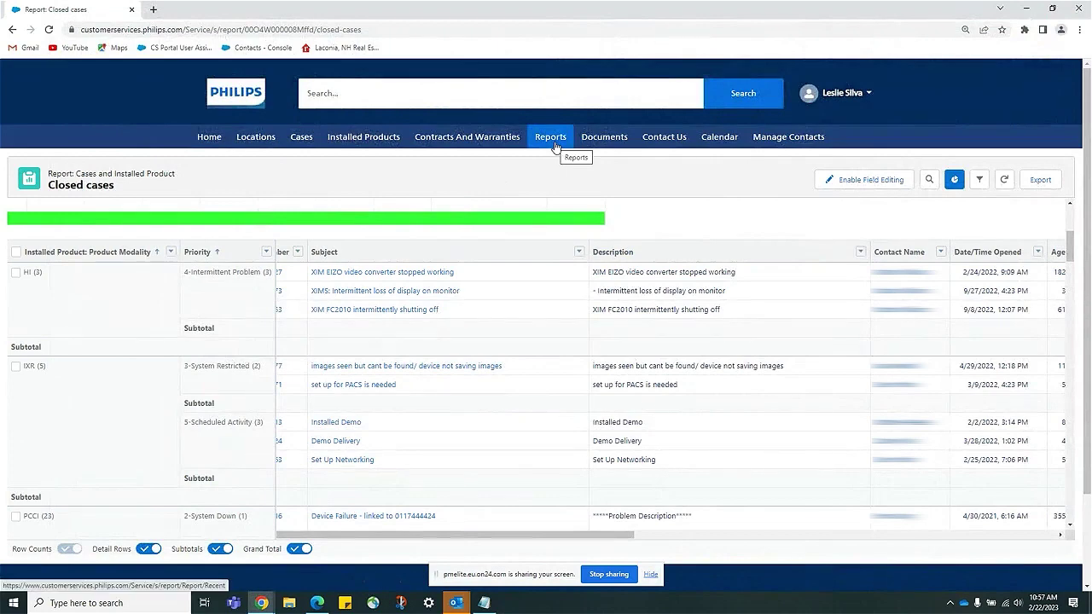
# Step: Set the Documents filters to browse by Location, document type Customer Service Report / Action Notification Report (FCO), and event type Predictive / Preventative Maintenance
pyautogui.click(599, 138)
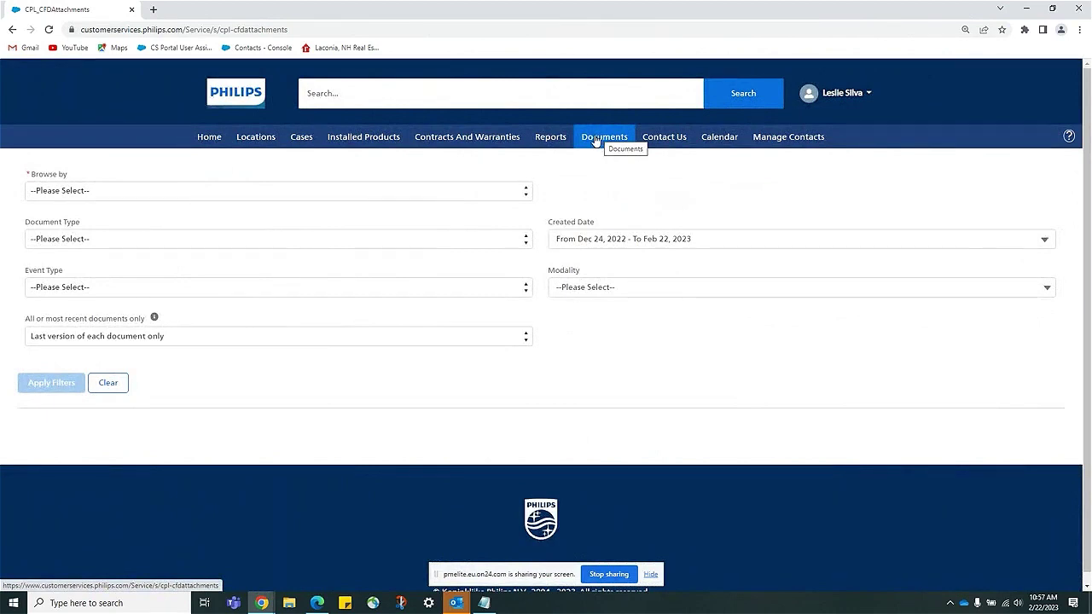
pyautogui.click(526, 191)
pyautogui.click(516, 263)
pyautogui.click(526, 241)
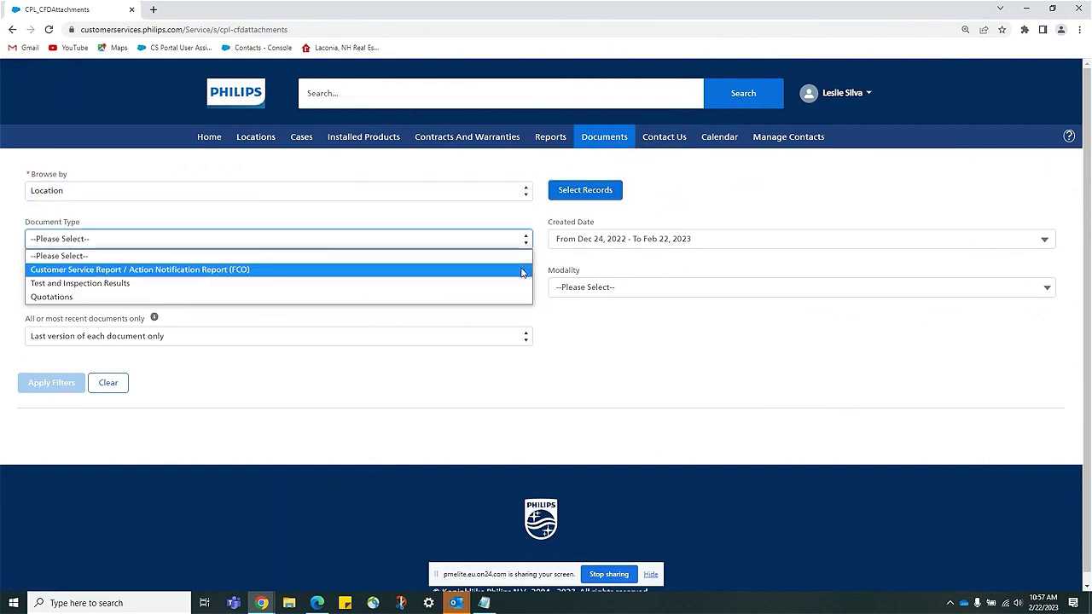
pyautogui.click(524, 268)
pyautogui.click(524, 288)
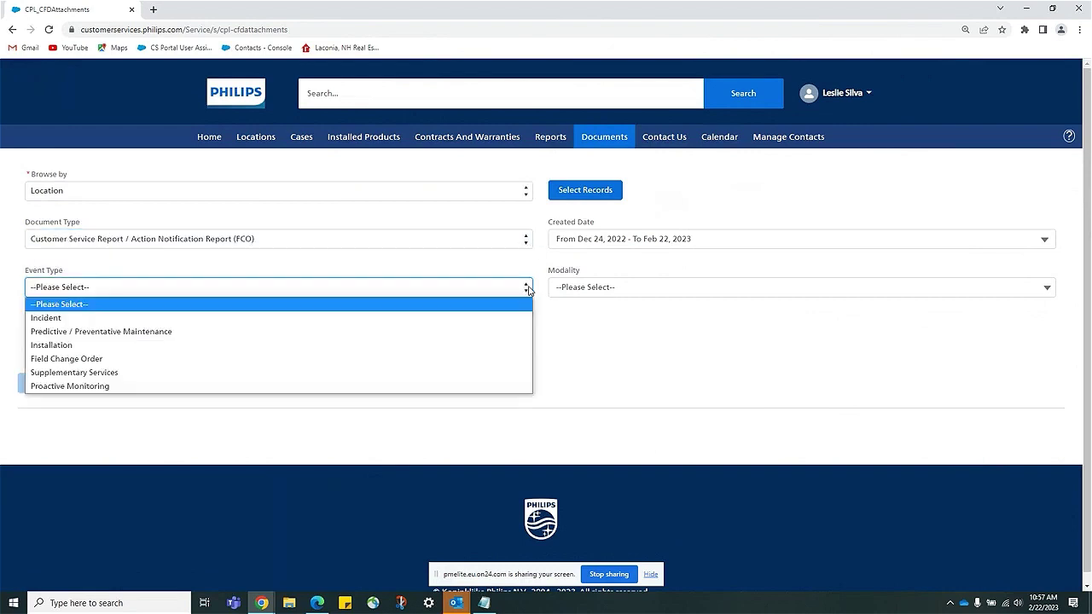
pyautogui.click(492, 331)
# Step: Select the Philips Healthcare locations in Guildford and Burlington plus Philips Healthcare Informatics in Foster City as the document records
pyautogui.click(582, 190)
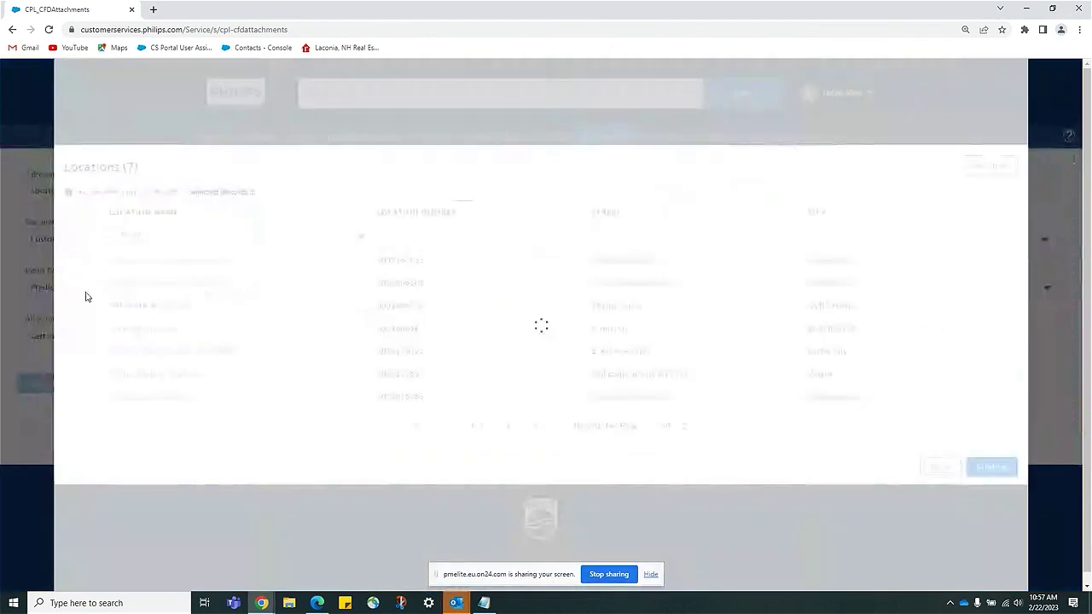
pyautogui.click(79, 305)
pyautogui.click(78, 329)
pyautogui.click(79, 353)
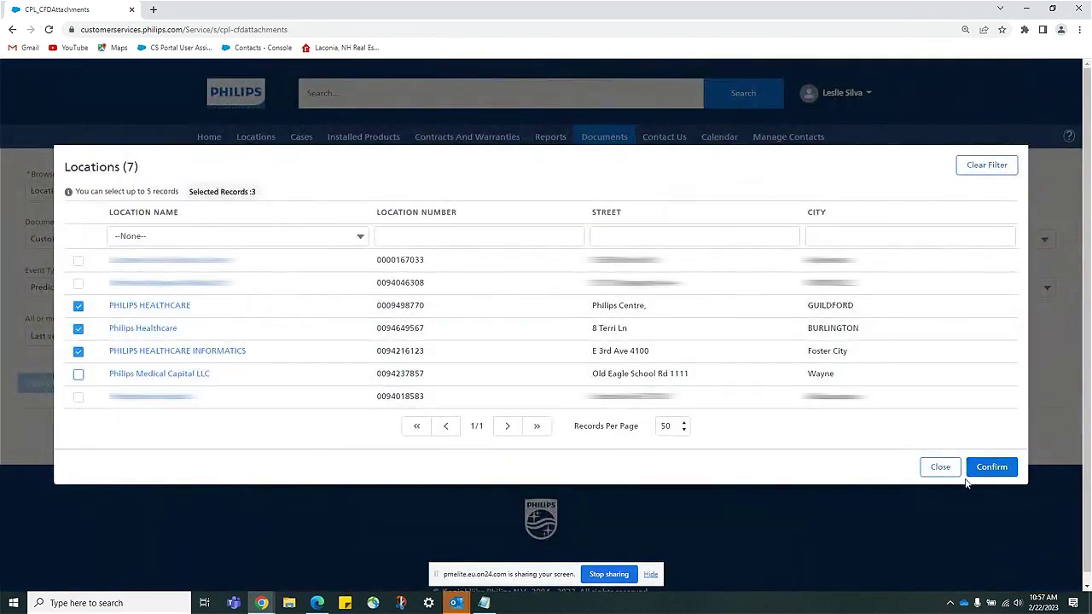
pyautogui.click(973, 470)
# Step: Set the document creation period from Feb 1, 2021 to Feb 22, 2023
pyautogui.click(767, 239)
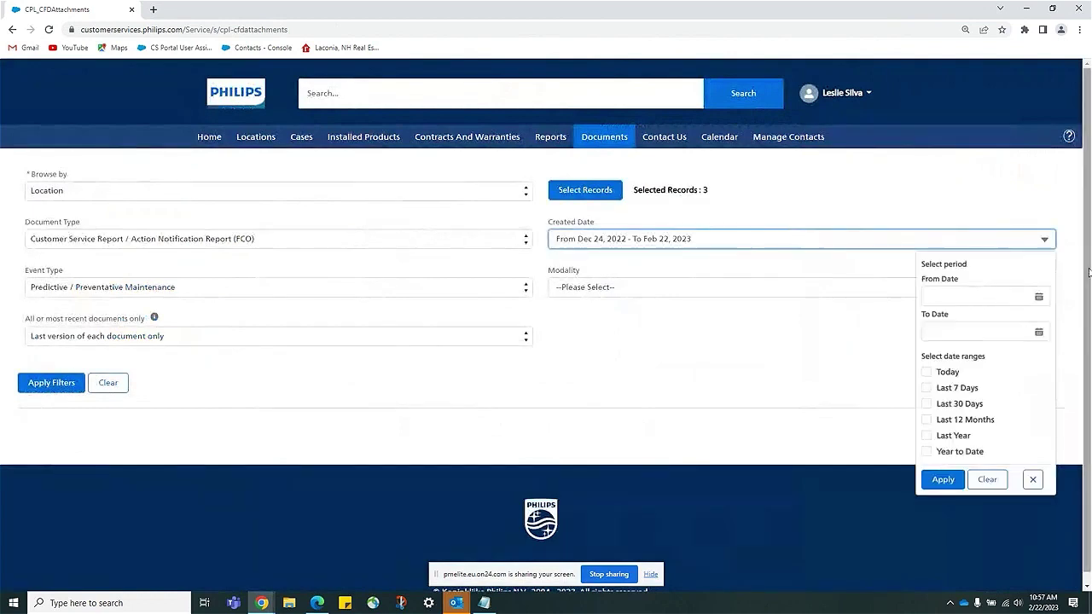
pyautogui.click(1038, 296)
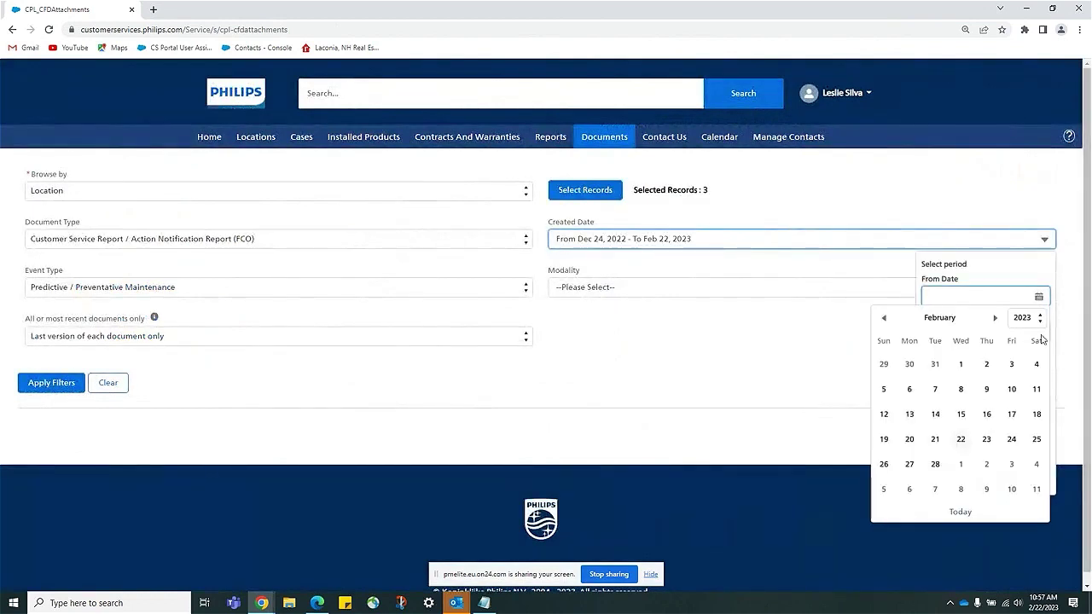
pyautogui.click(1024, 317)
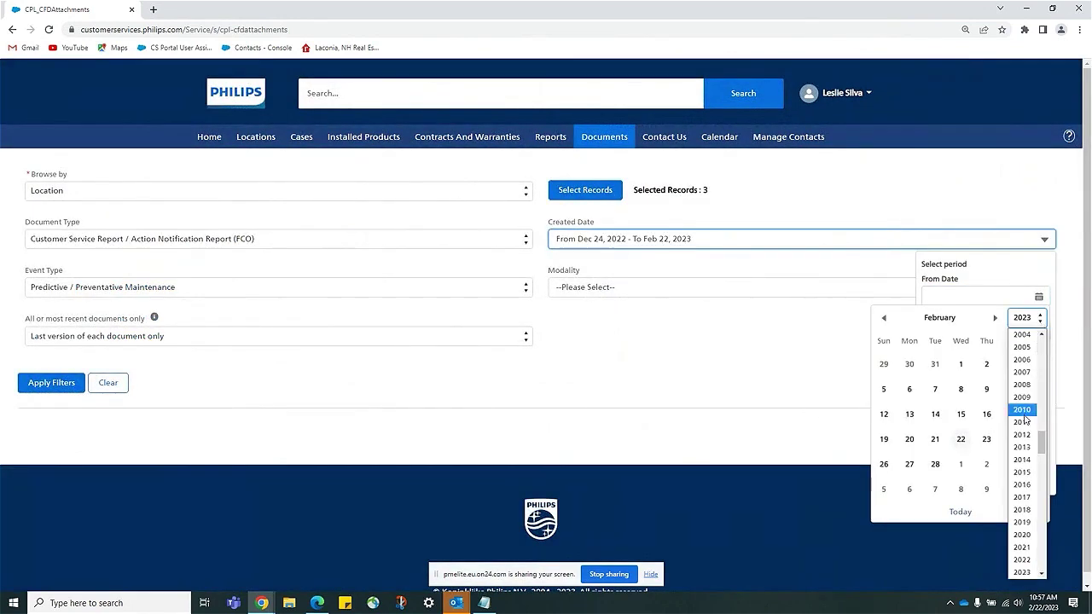
pyautogui.click(1022, 546)
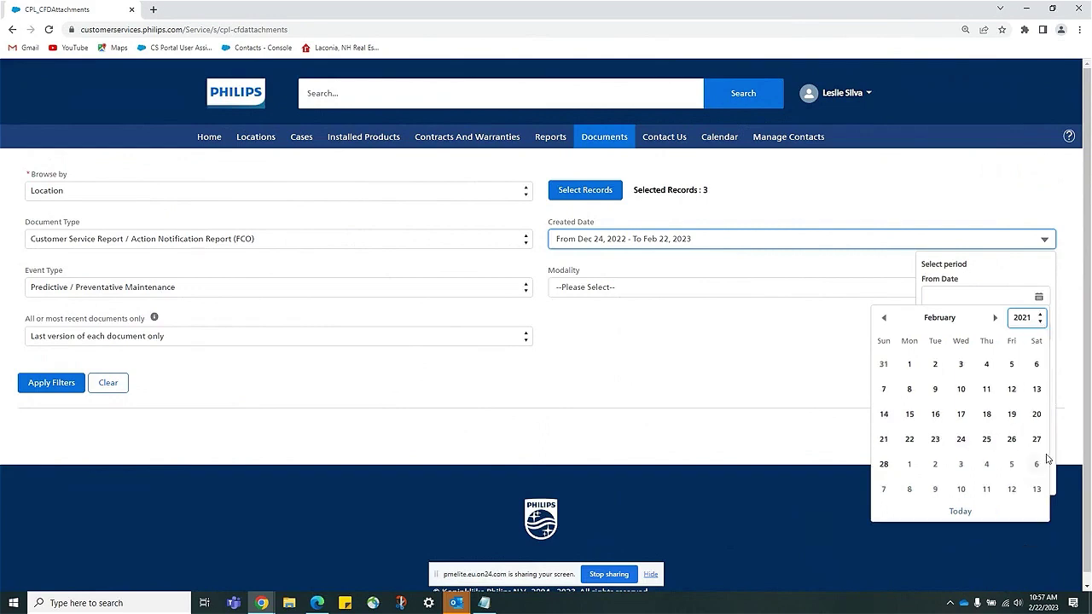
pyautogui.click(908, 364)
pyautogui.click(1038, 332)
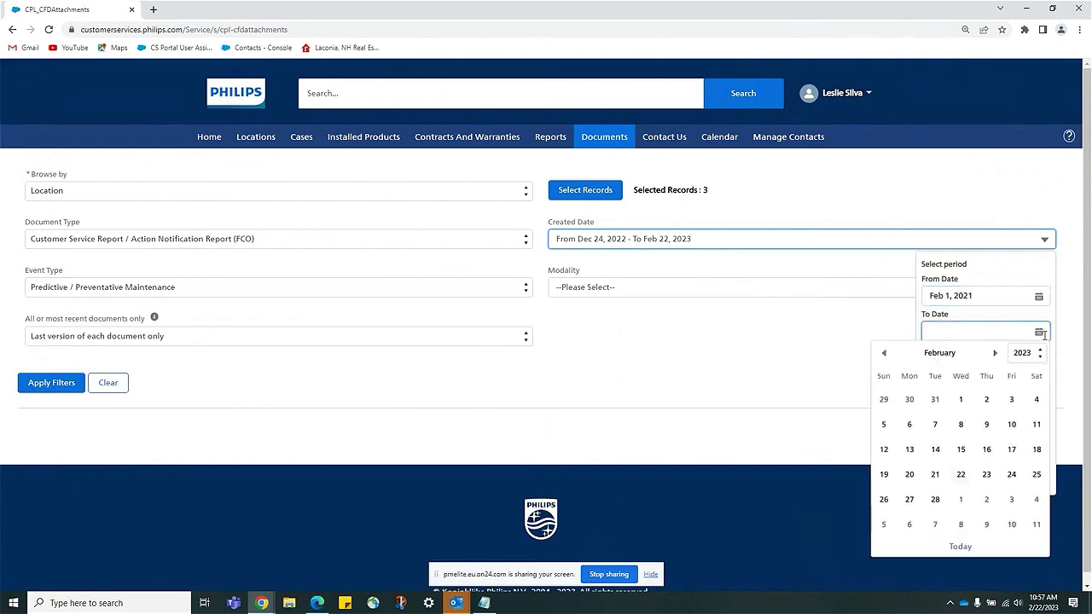
pyautogui.click(960, 474)
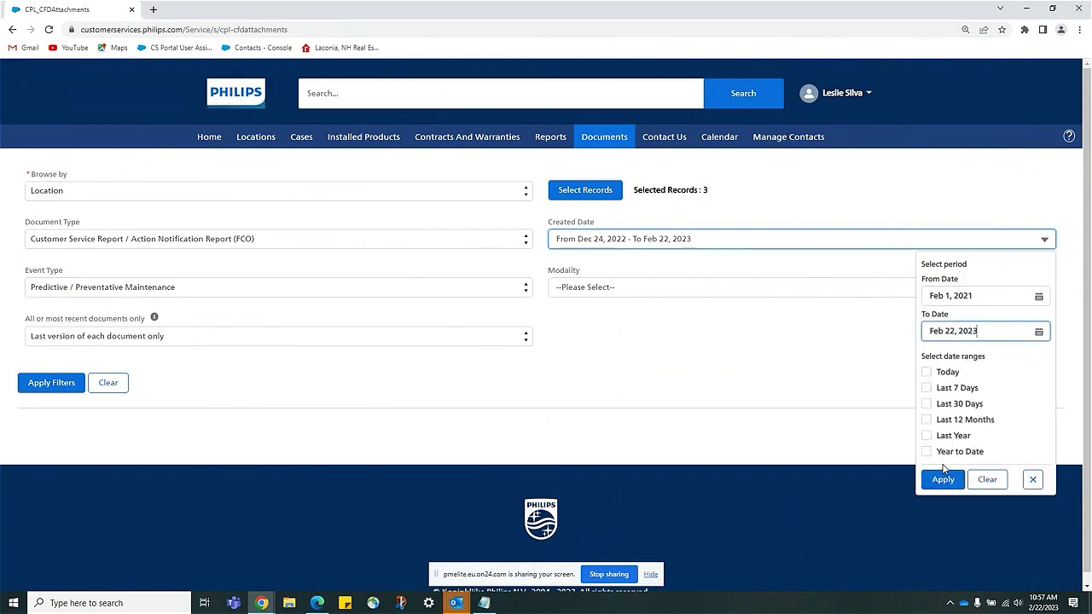
pyautogui.click(942, 481)
# Step: Include all modalities, apply the document filters, and view the resulting list
pyautogui.click(670, 291)
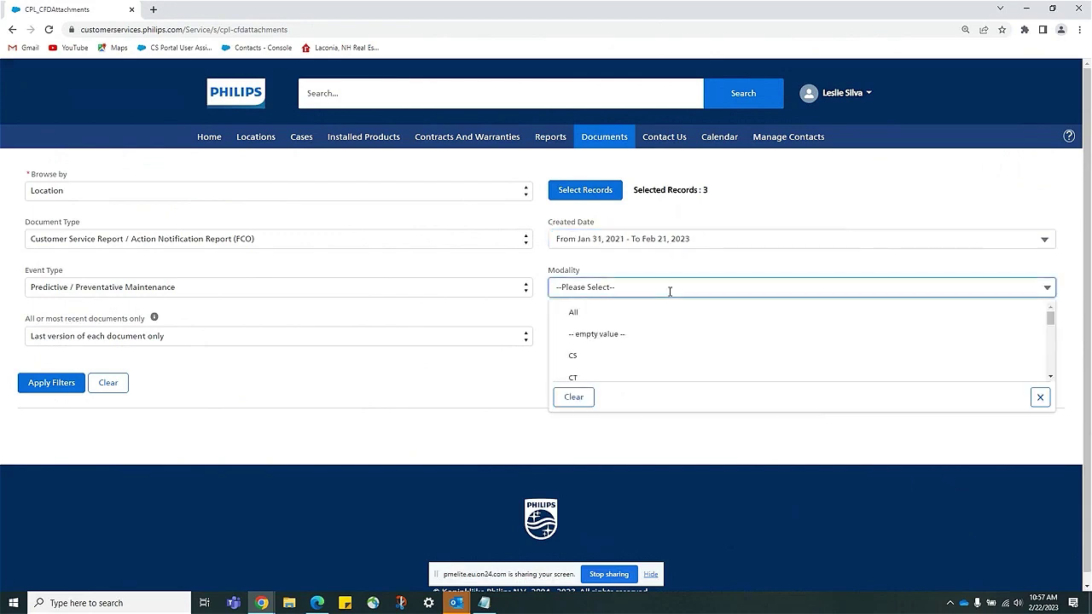
pyautogui.click(570, 313)
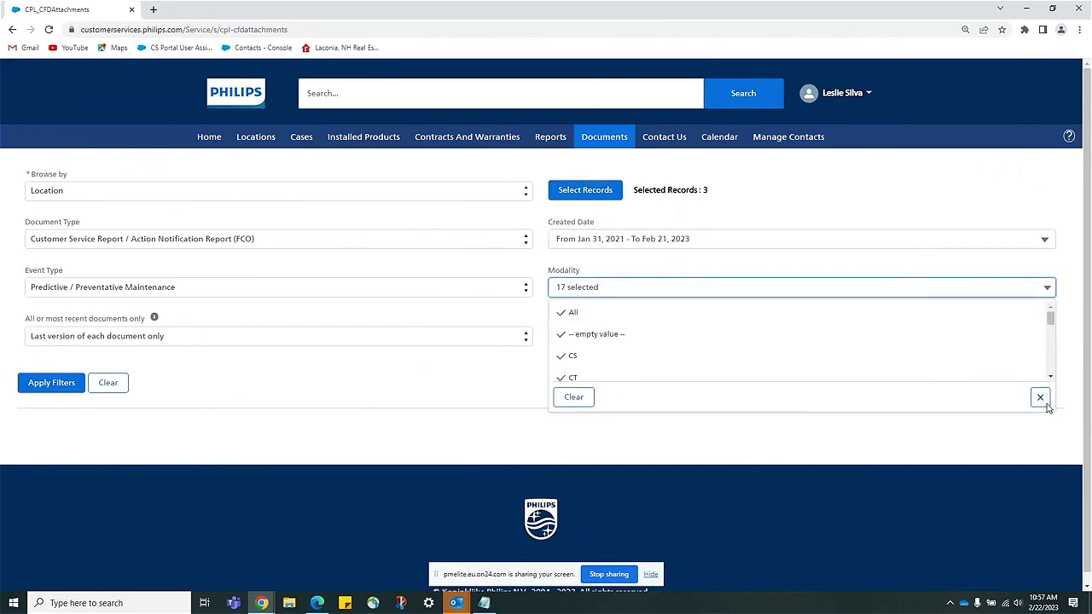
pyautogui.click(1040, 397)
pyautogui.click(51, 382)
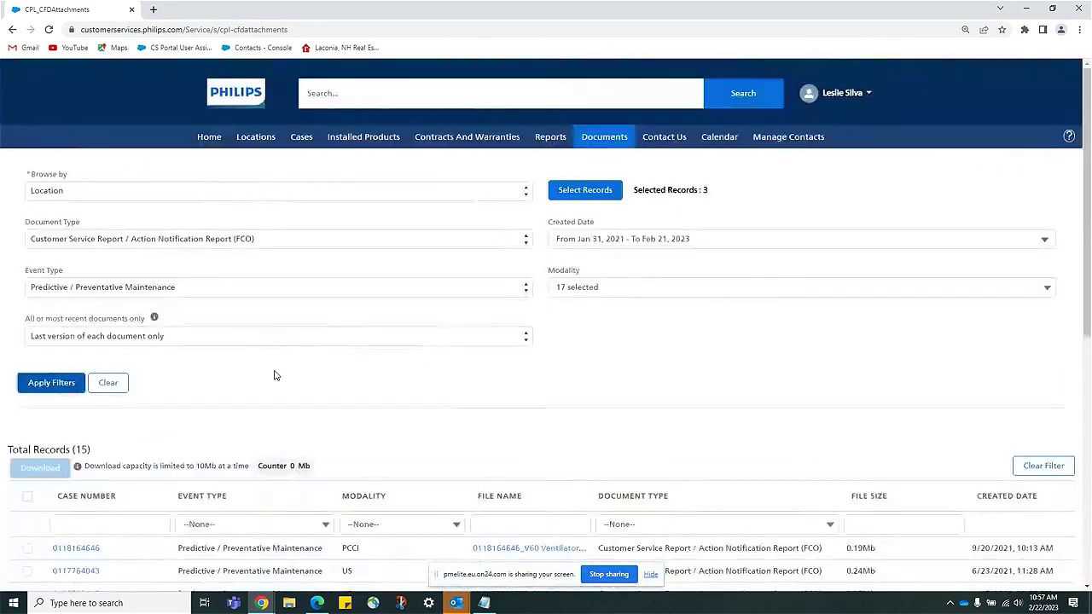
pyautogui.scroll(-4, 319, 369)
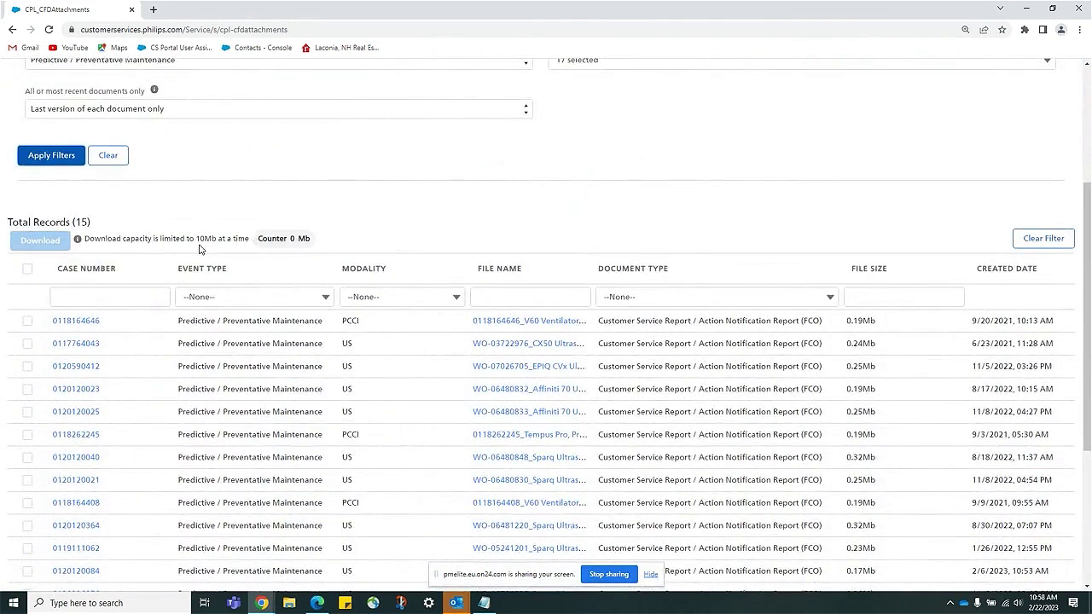
# Step: Select all filtered maintenance documents for download and review the selected list
pyautogui.click(27, 268)
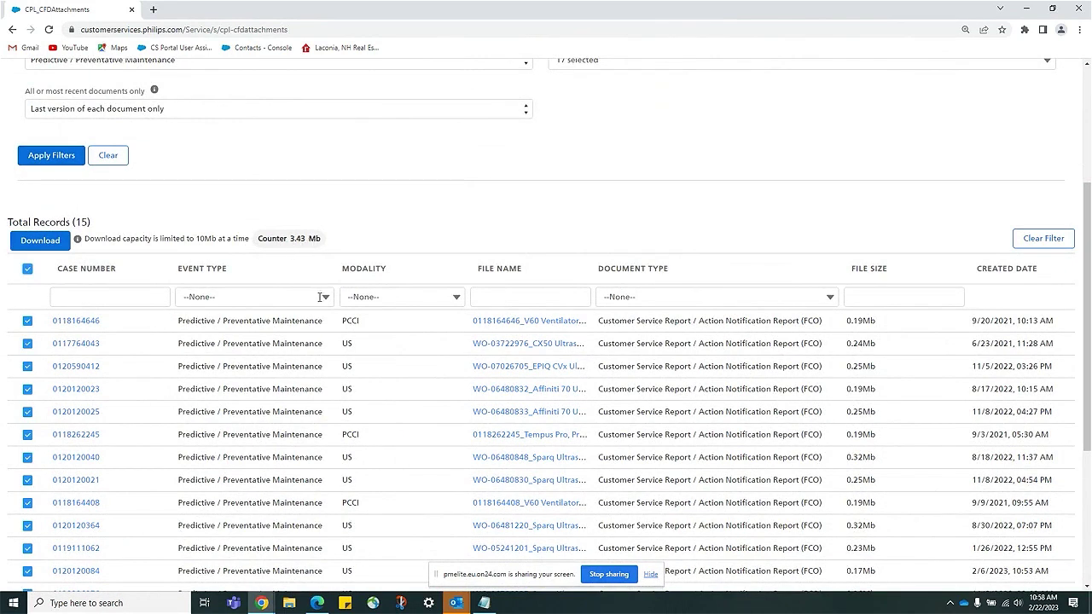
pyautogui.scroll(-3, 336, 398)
pyautogui.scroll(2, 336, 398)
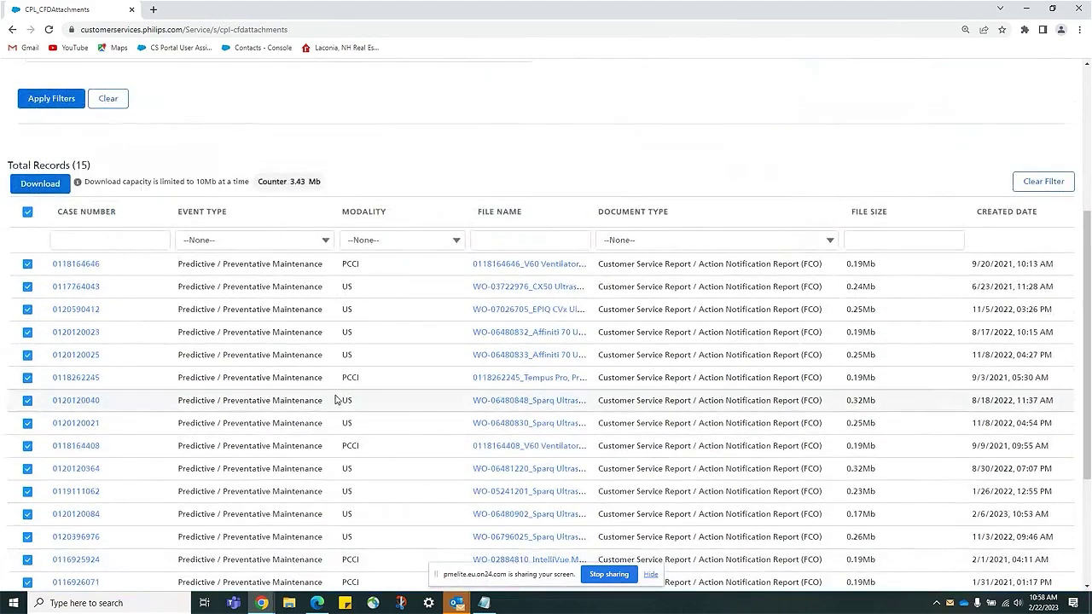
pyautogui.scroll(2, 336, 397)
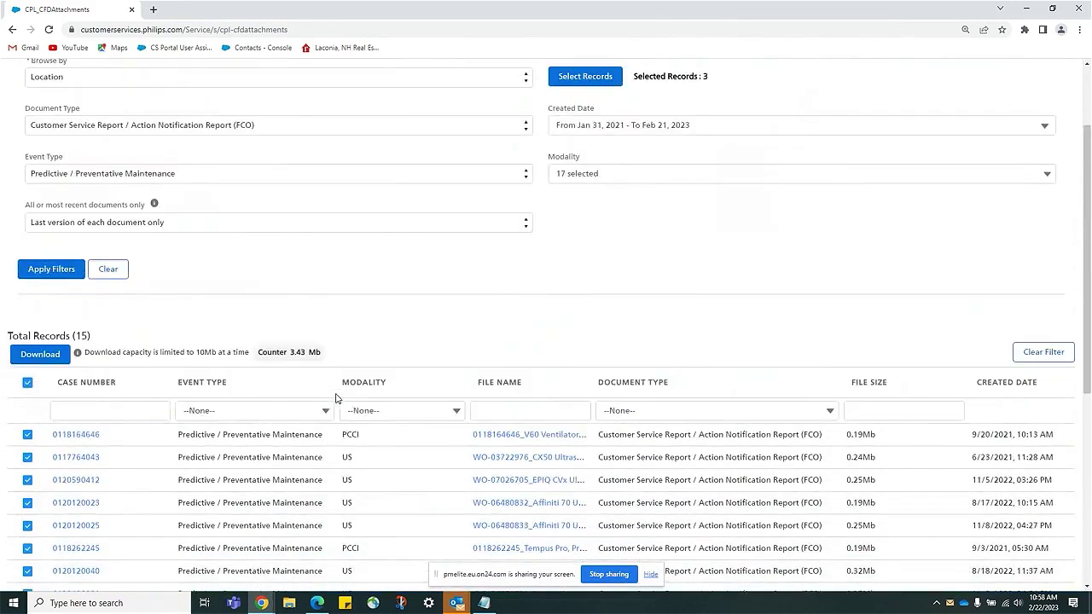
pyautogui.scroll(2, 536, 401)
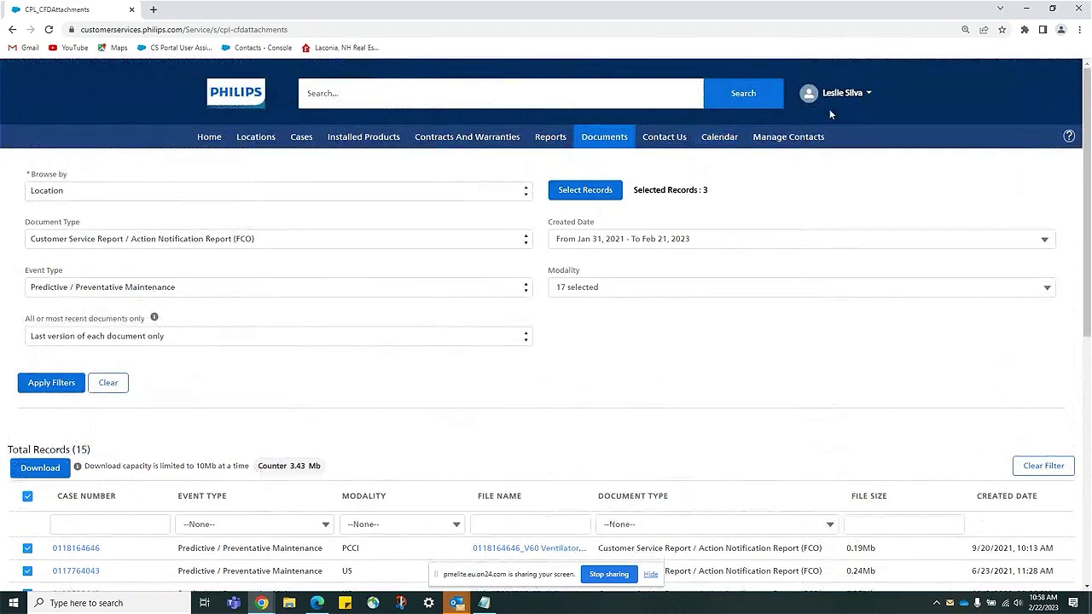
# Step: In My Profile, set the EOL subscription number of months to 12 and save the profile
pyautogui.click(853, 95)
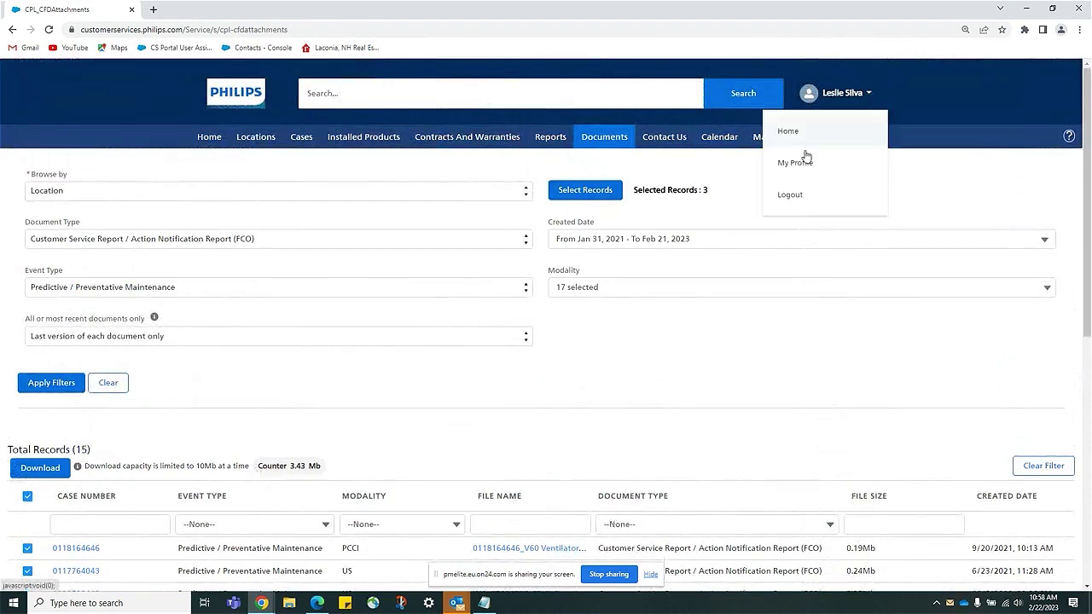
pyautogui.click(796, 163)
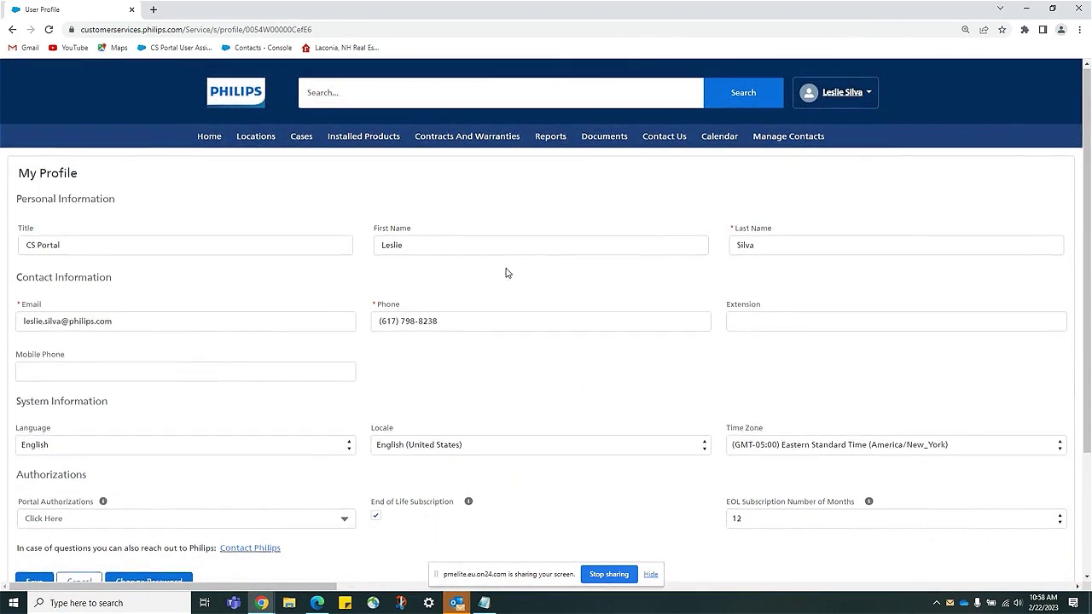
pyautogui.scroll(-1, 505, 264)
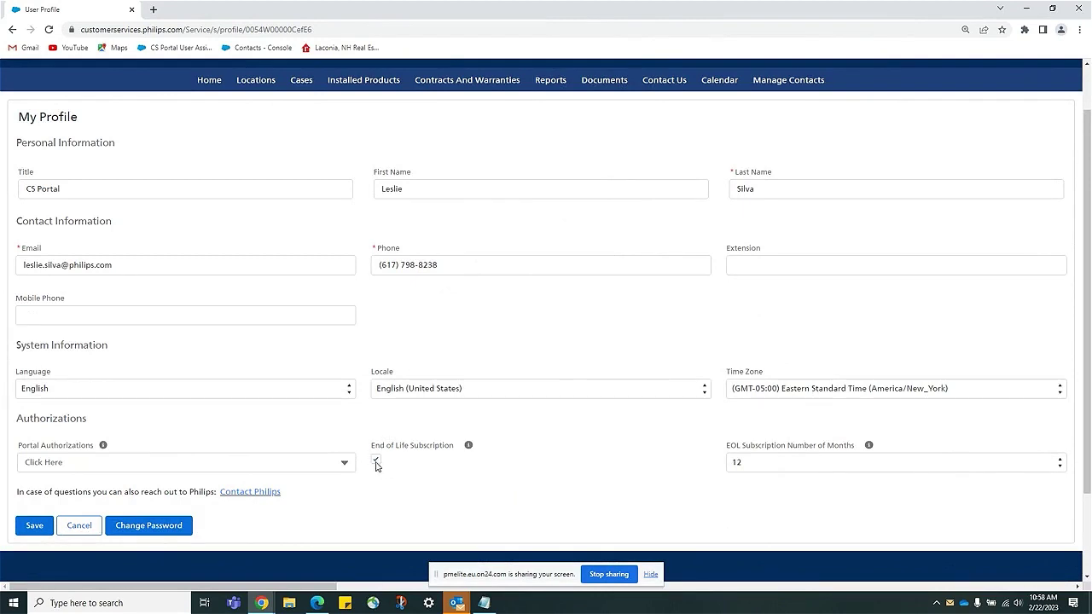
pyautogui.click(1059, 464)
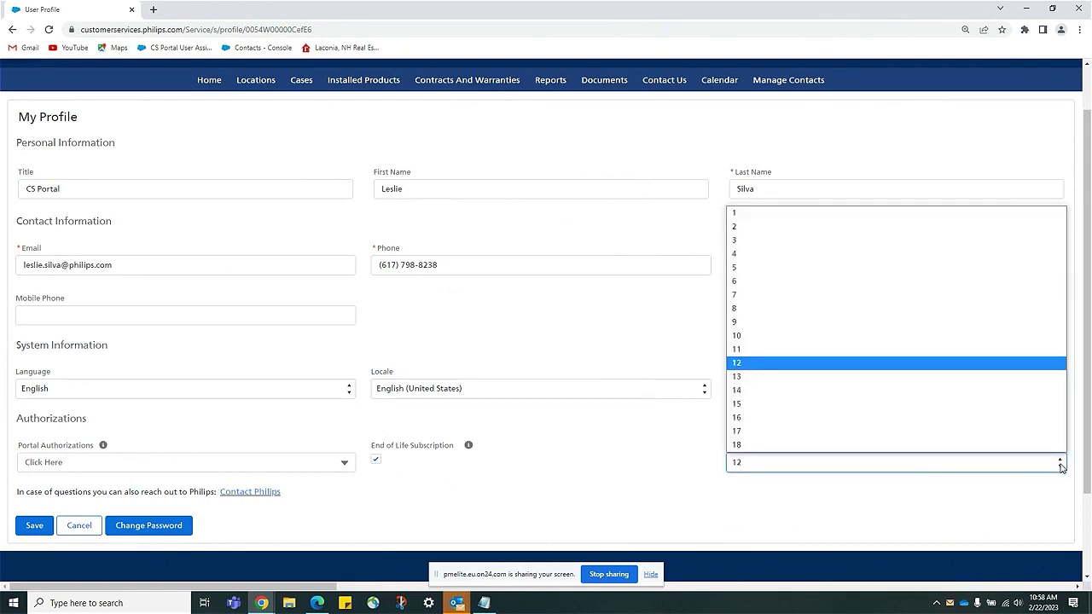
pyautogui.click(818, 364)
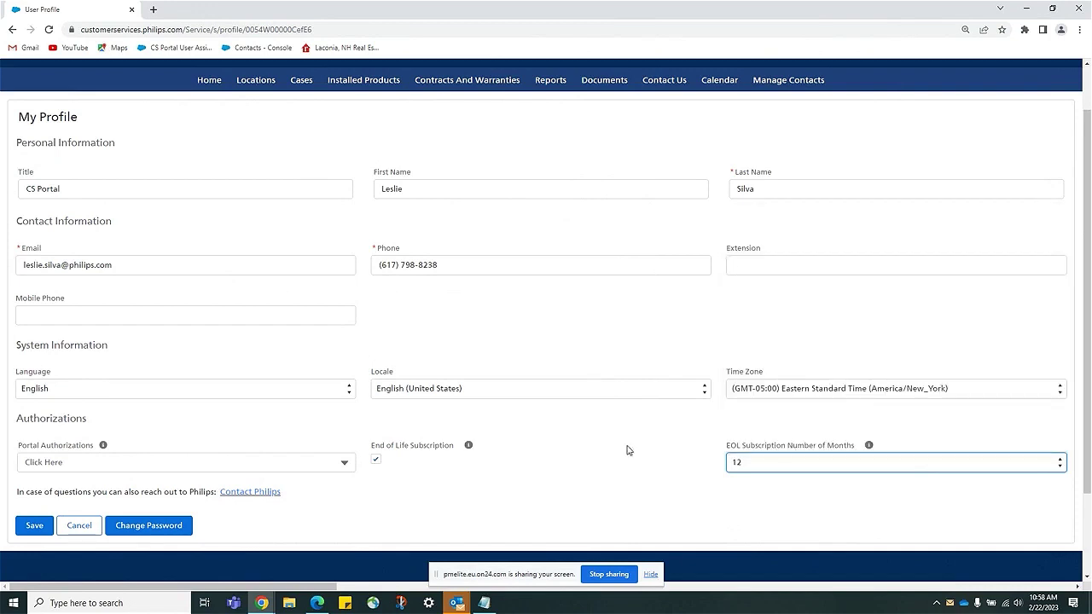
pyautogui.click(35, 526)
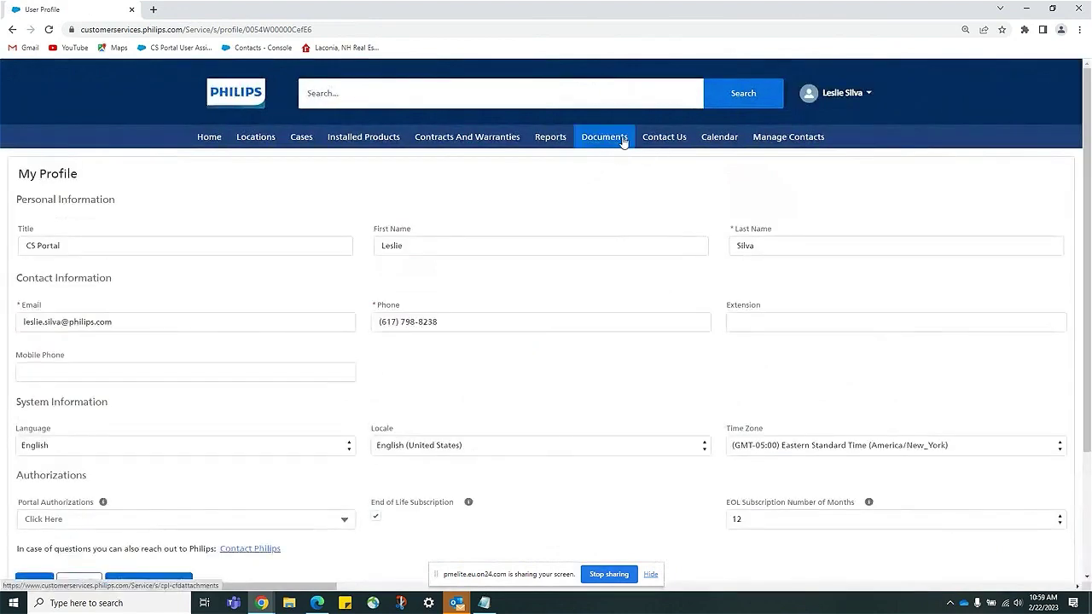
# Step: Open the End-of-life Products report and examine its EOL per Year and Modality chart and the product rows
pyautogui.click(616, 142)
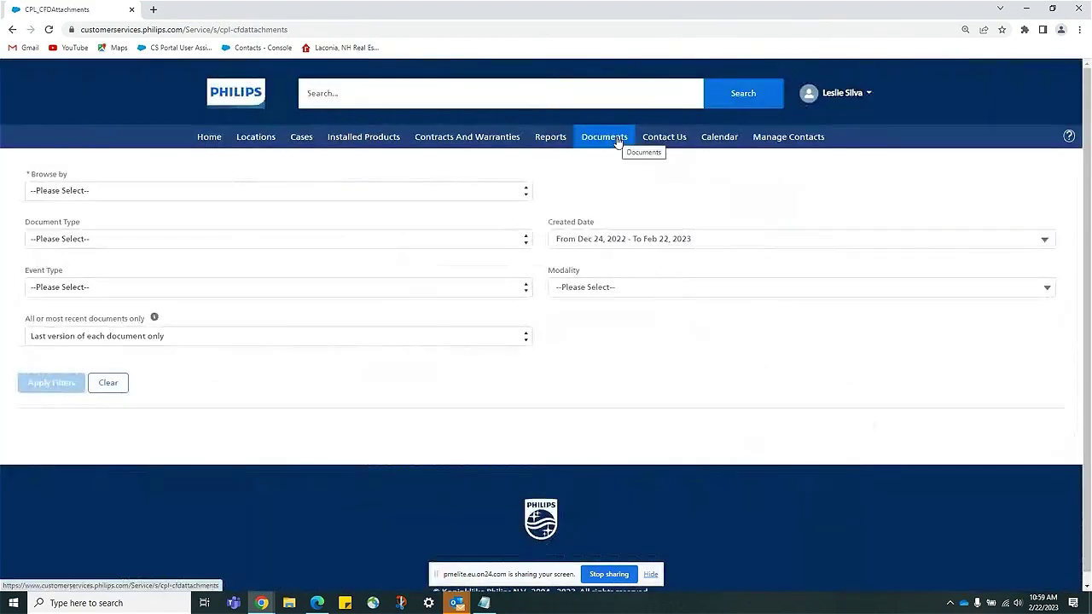
pyautogui.click(553, 139)
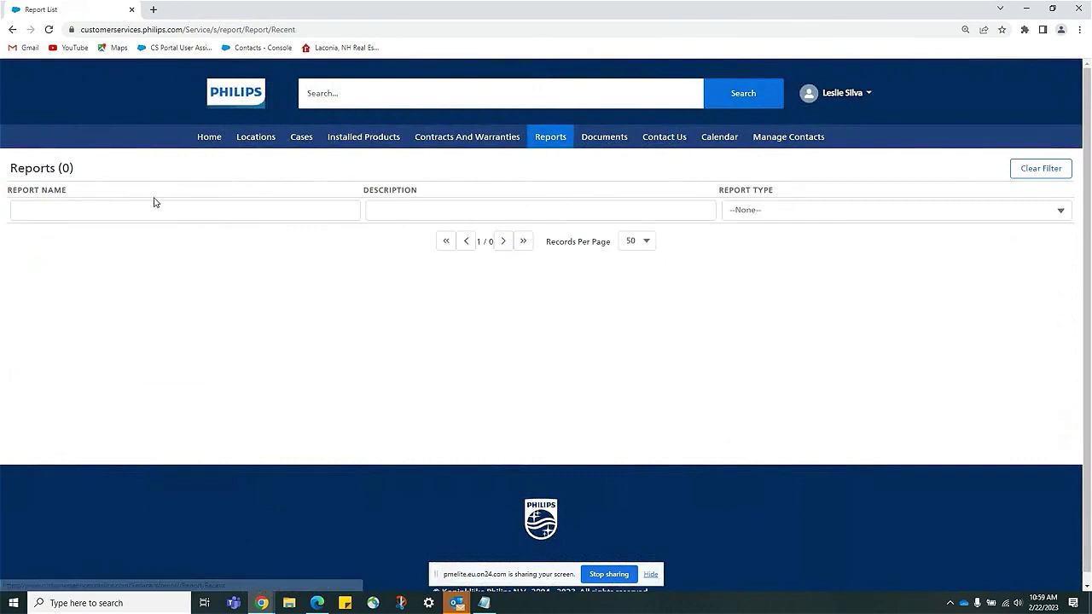
pyautogui.click(47, 303)
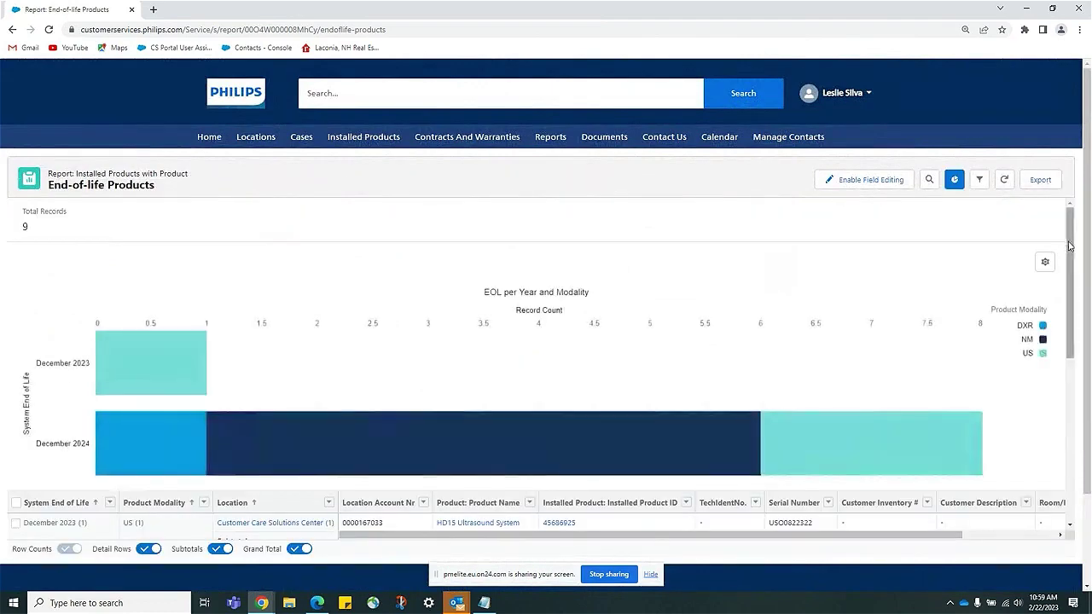
pyautogui.moveTo(130, 370)
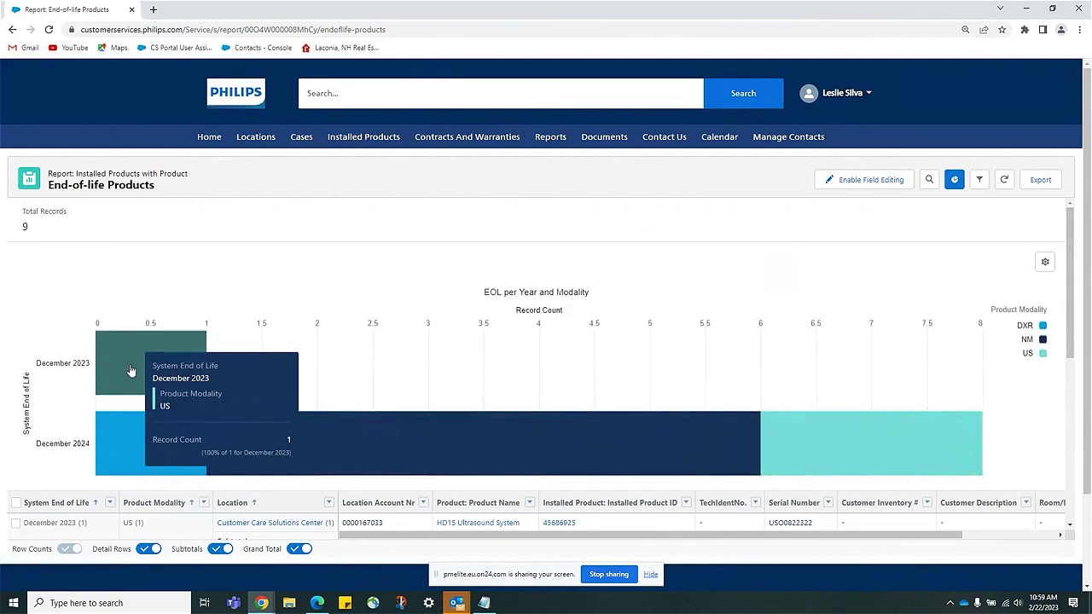
pyautogui.moveTo(138, 443)
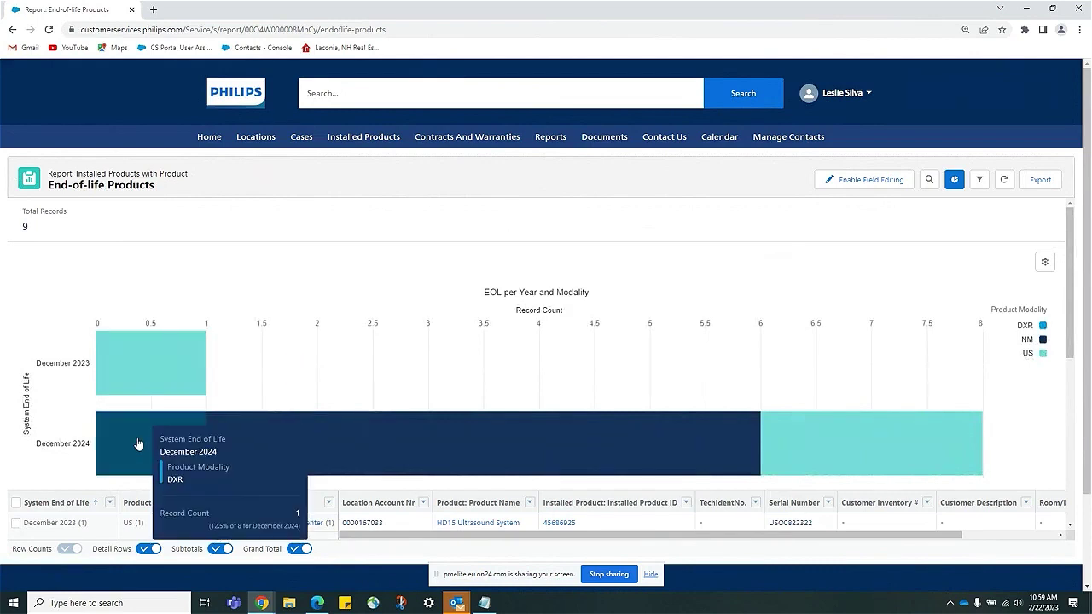
pyautogui.moveTo(852, 461)
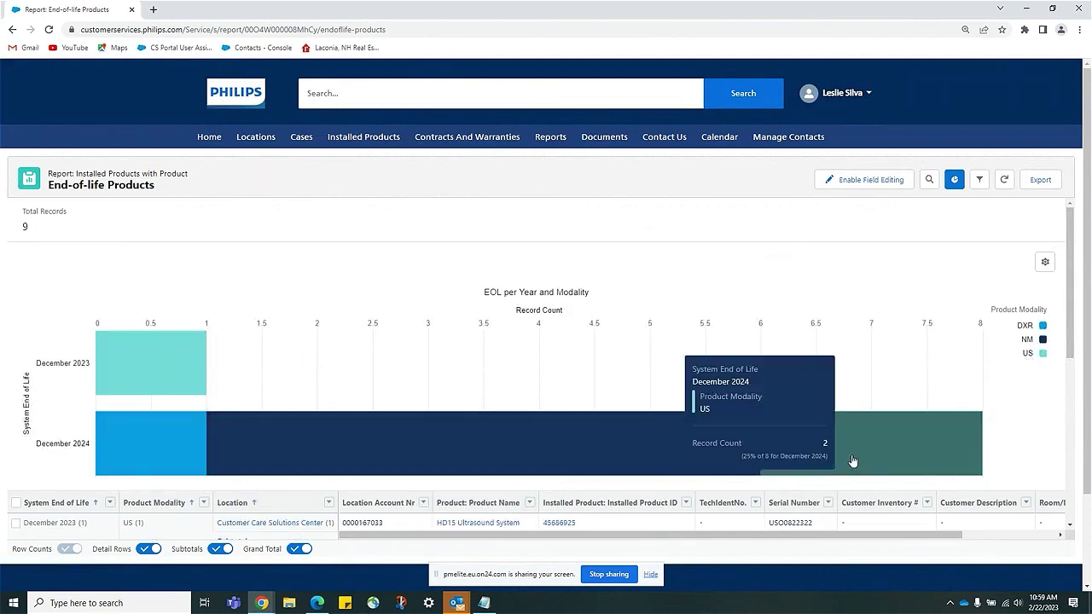
pyautogui.moveTo(1072, 280); pyautogui.dragTo(1081, 336)
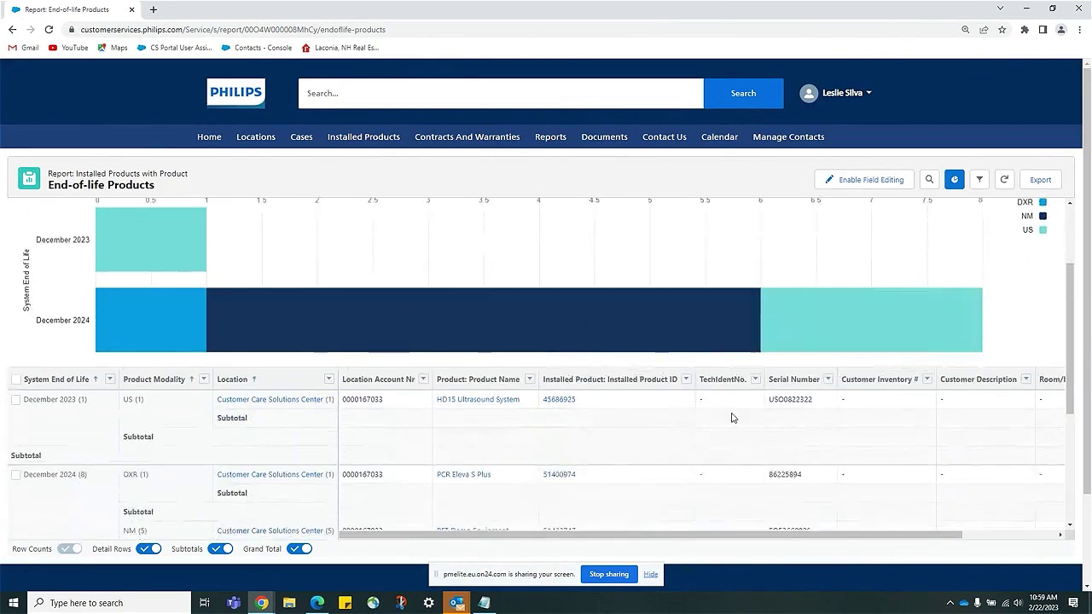
# Step: Open the HD15 Ultrasound System's installed product record and check its installation, end-of-life and end-of-support dates
pyautogui.click(553, 406)
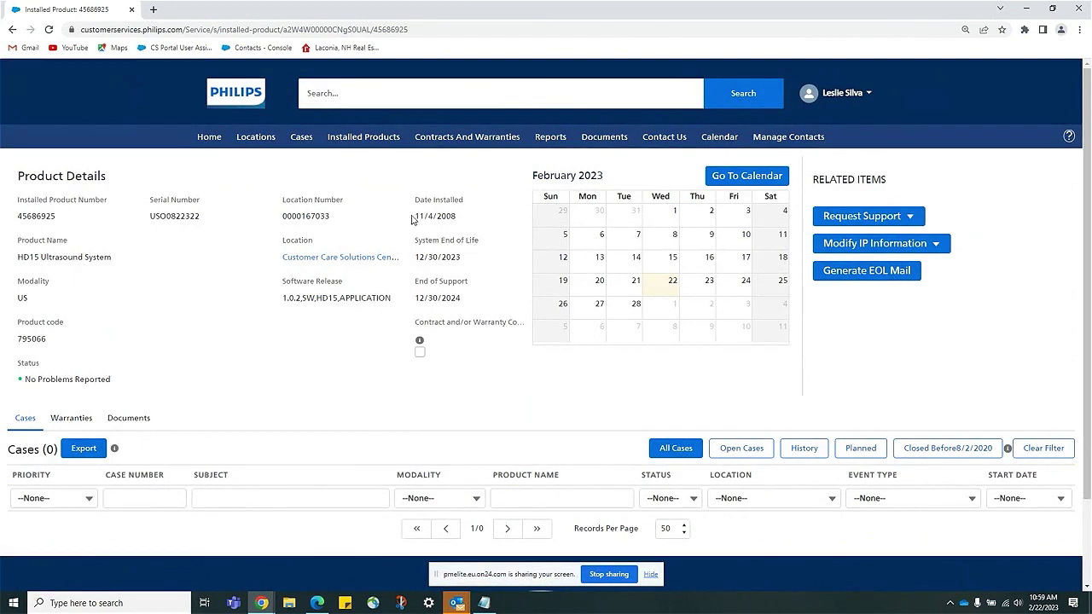
pyautogui.moveTo(412, 219); pyautogui.dragTo(458, 219)
pyautogui.moveTo(416, 260); pyautogui.dragTo(470, 264)
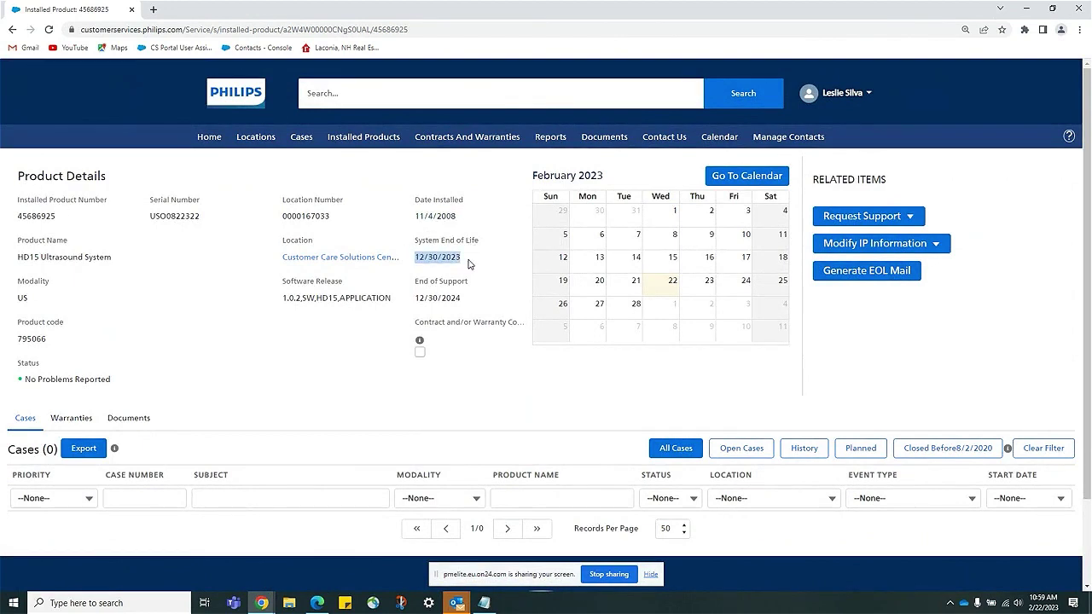
pyautogui.moveTo(414, 300); pyautogui.dragTo(478, 300)
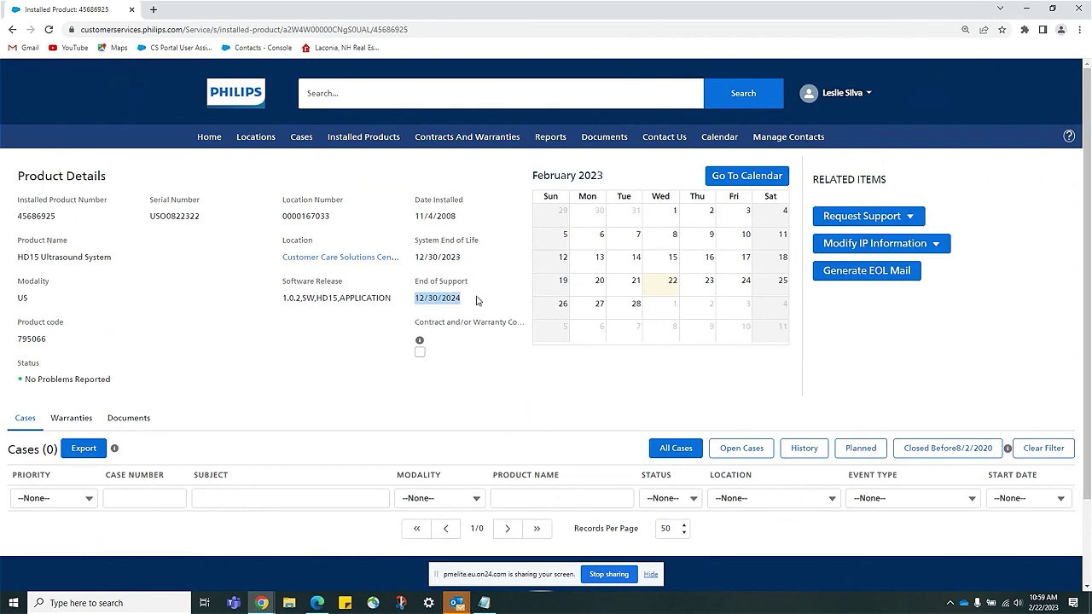
# Step: Generate the EOL mail for the ultrasound system, read it in Outlook, and return to the portal's home page
pyautogui.click(839, 279)
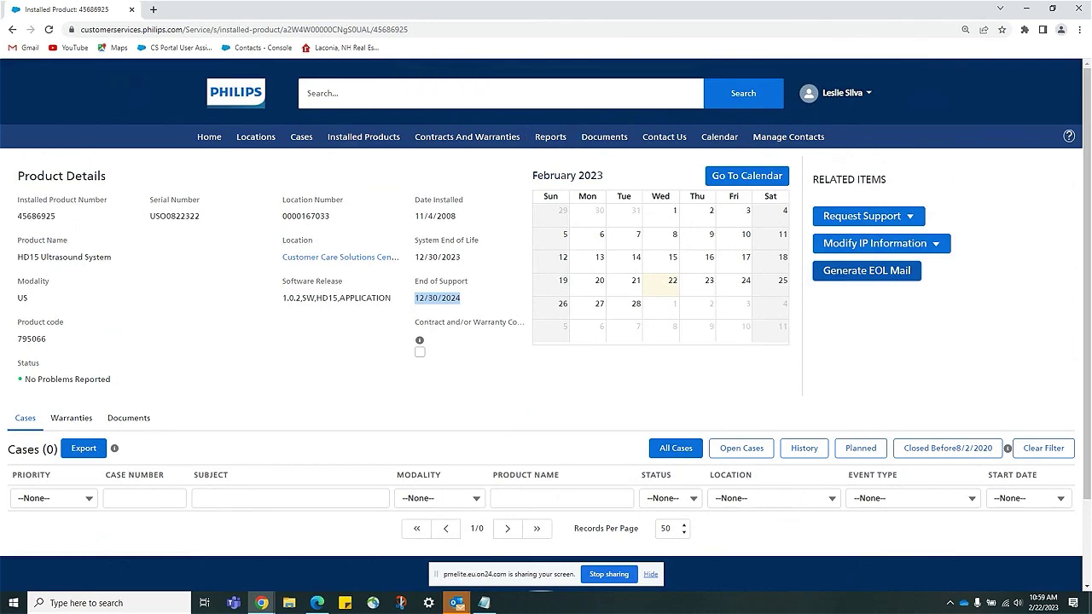
pyautogui.click(457, 603)
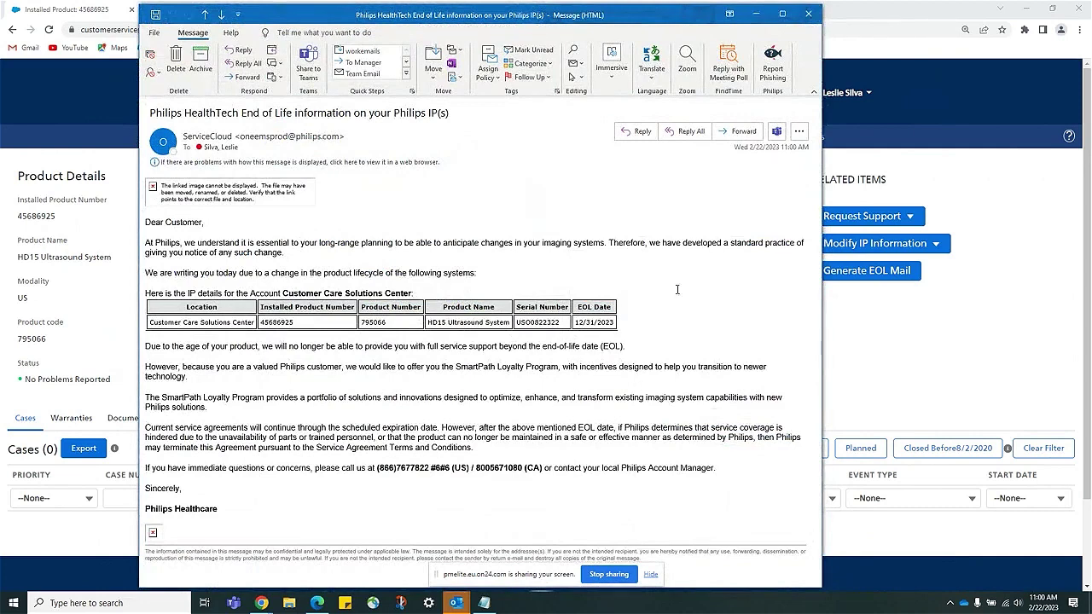
pyautogui.click(807, 14)
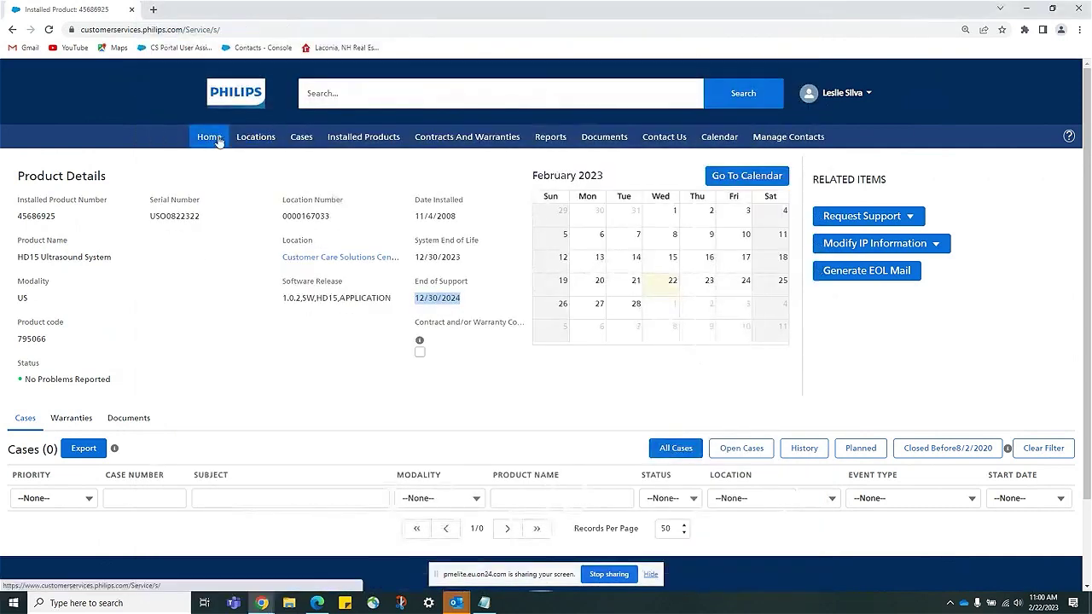
pyautogui.click(218, 141)
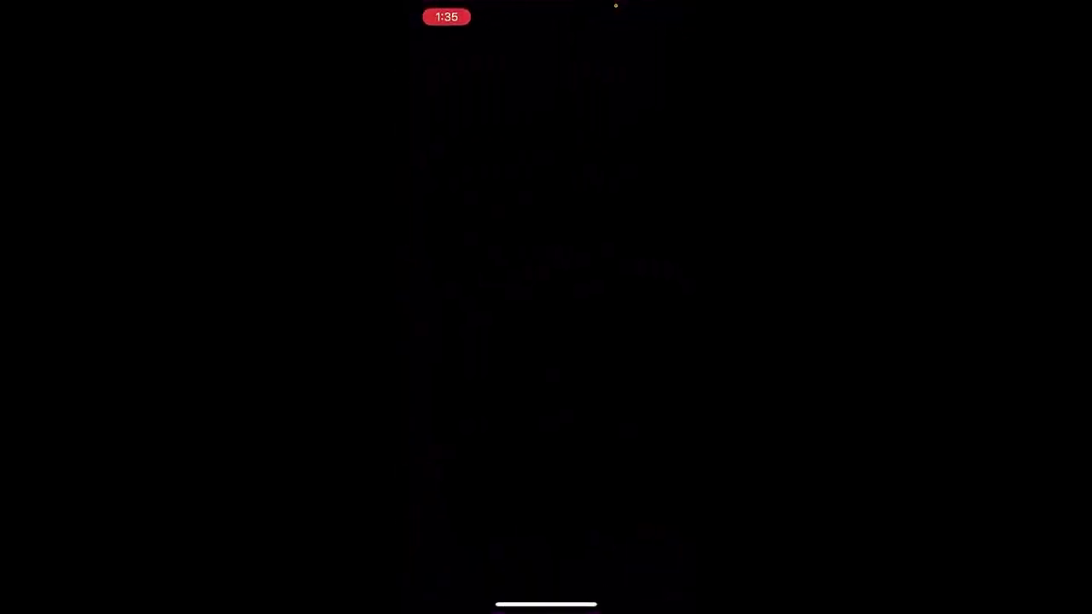
# Step: Add the Philips Customer Services Portal login page to the phone's Home Screen under its default name
pyautogui.click(546, 250)
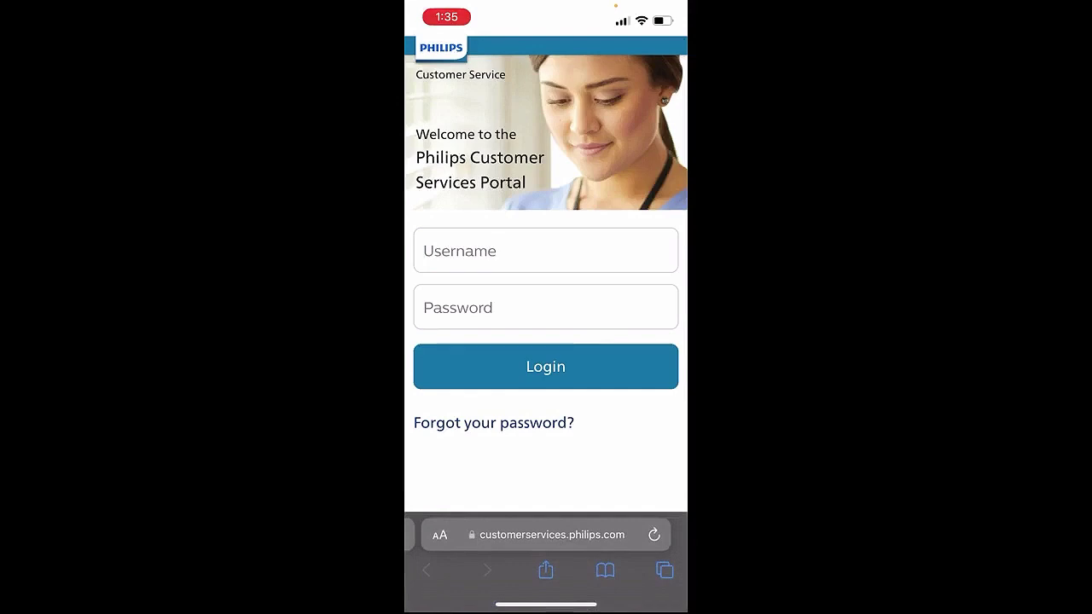
pyautogui.click(545, 570)
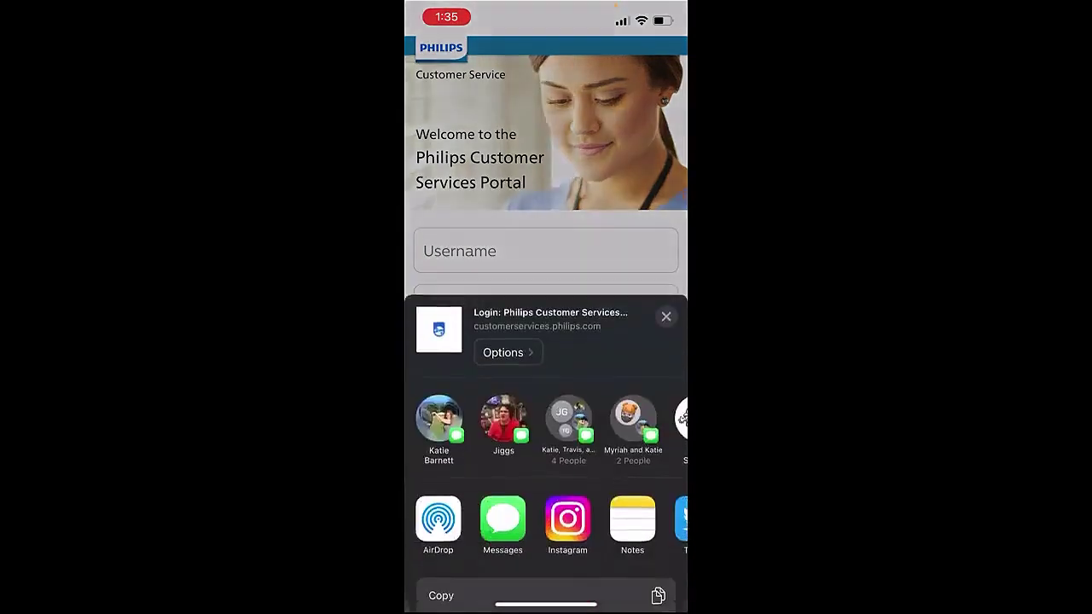
pyautogui.moveTo(546, 358); pyautogui.dragTo(546, 111)
pyautogui.moveTo(546, 478); pyautogui.dragTo(546, 329)
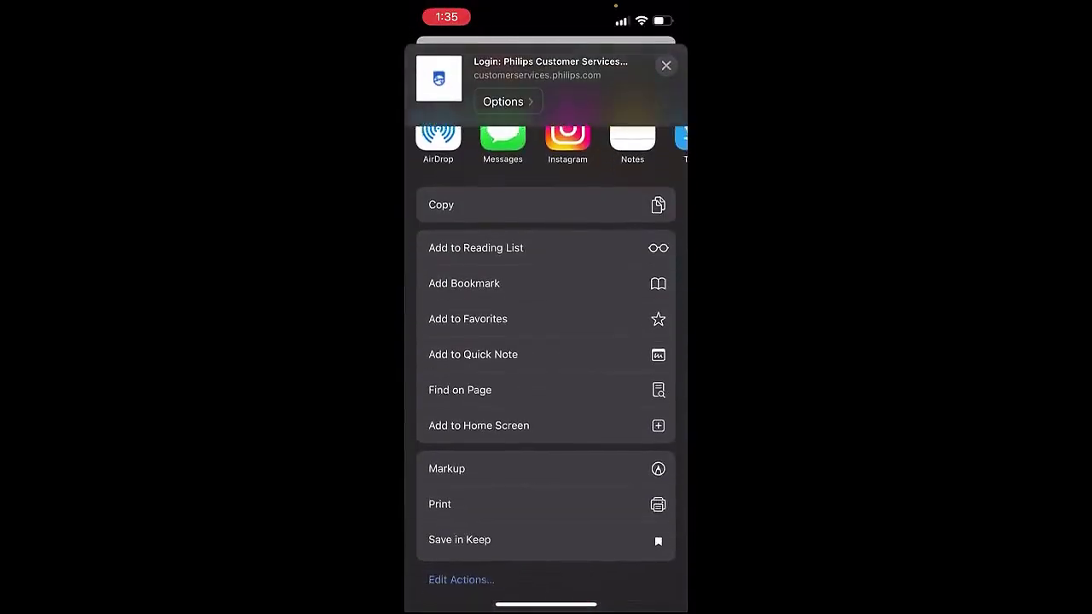
pyautogui.click(478, 416)
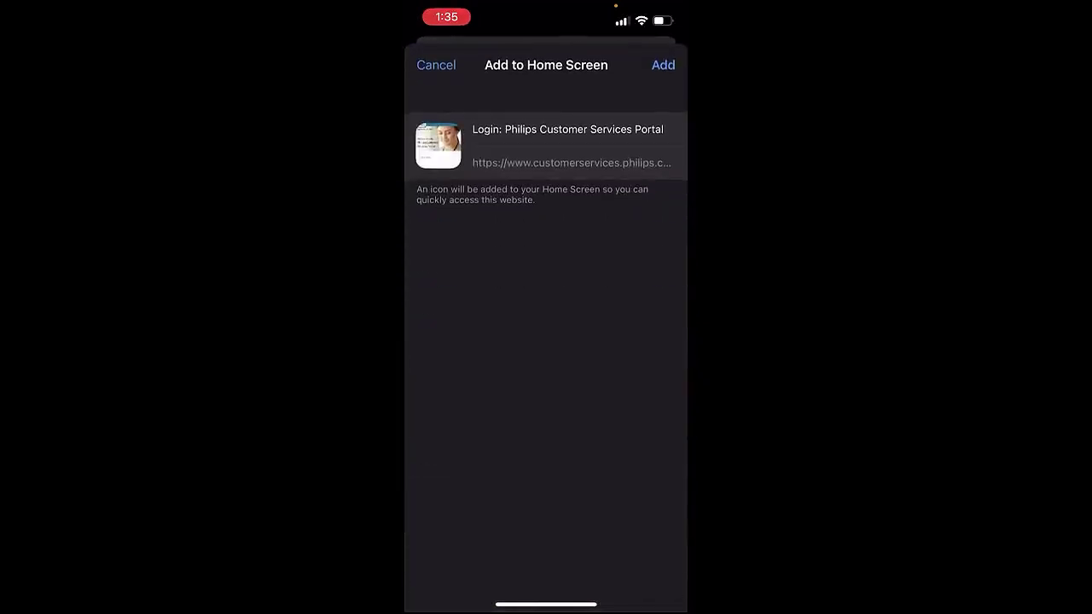
pyautogui.click(663, 65)
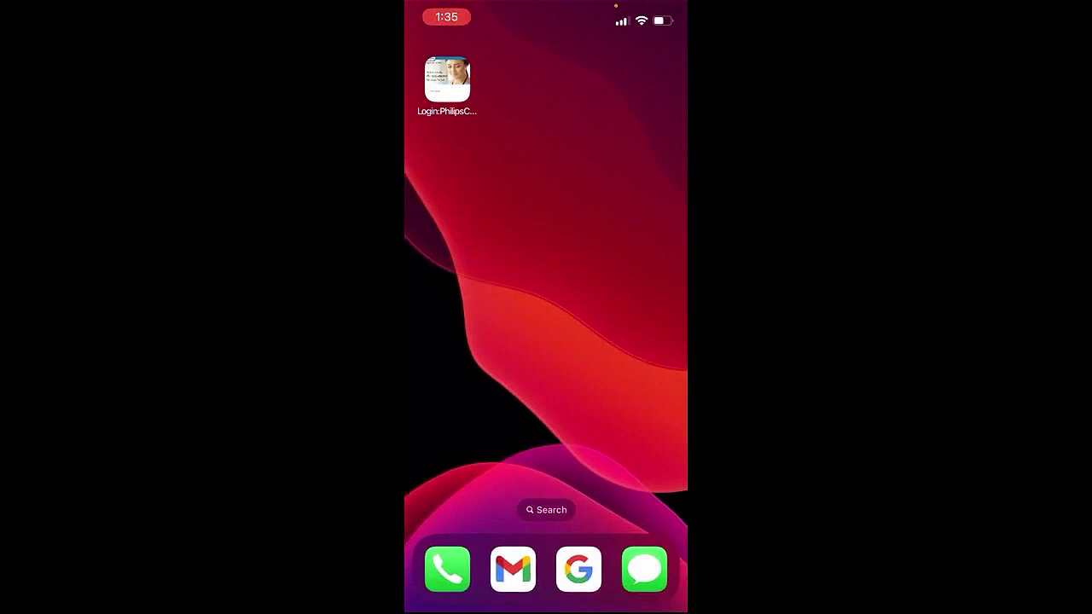
# Step: Open the portal from its Home Screen shortcut and start entering the login username
pyautogui.click(446, 78)
pyautogui.click(545, 250)
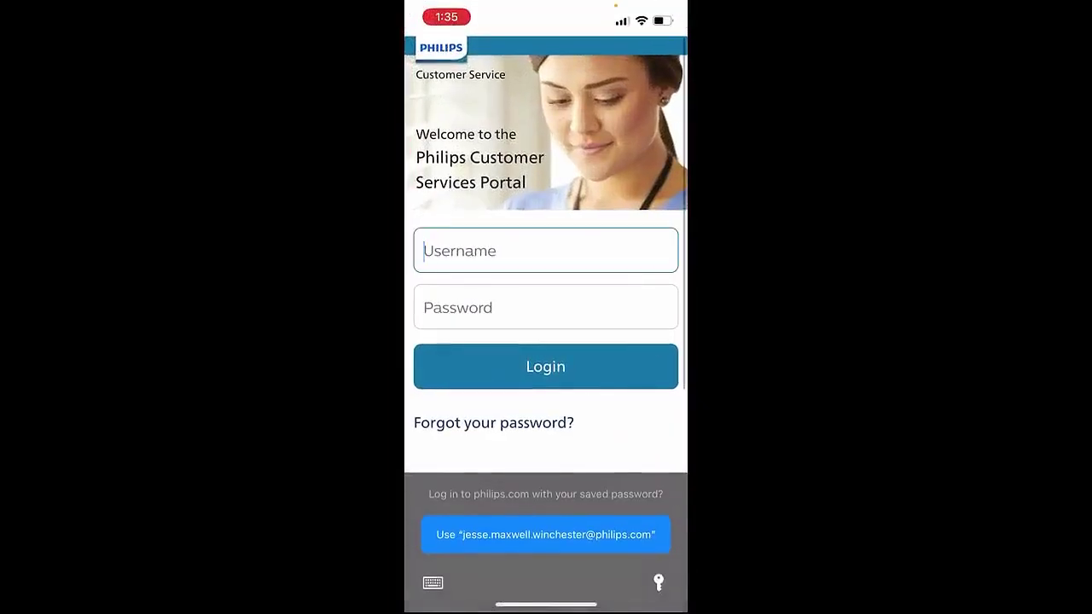